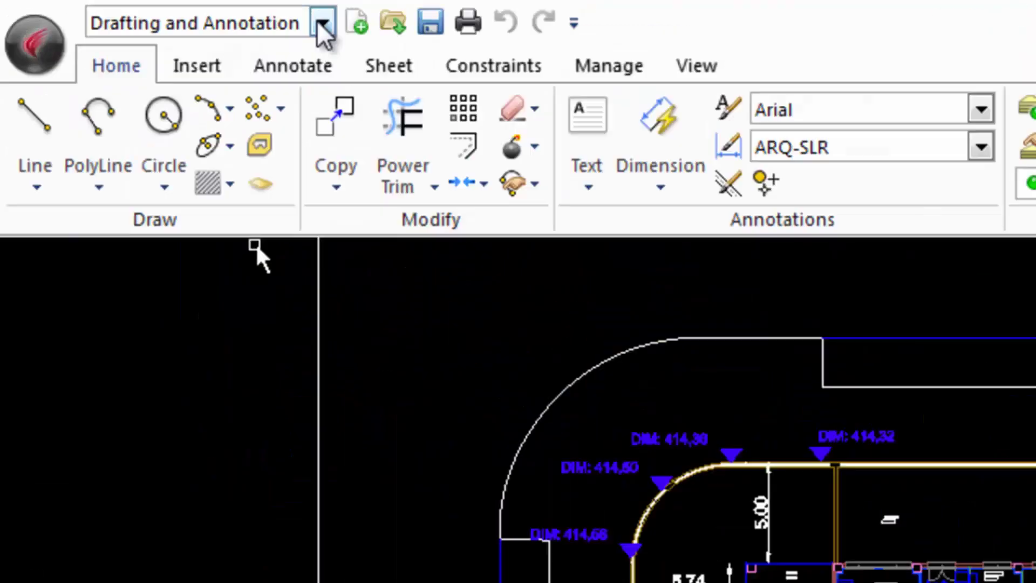
Drop down the workspace list showing Drafting and Annotation, 3D Modeling and Classic Default
click(108, 8)
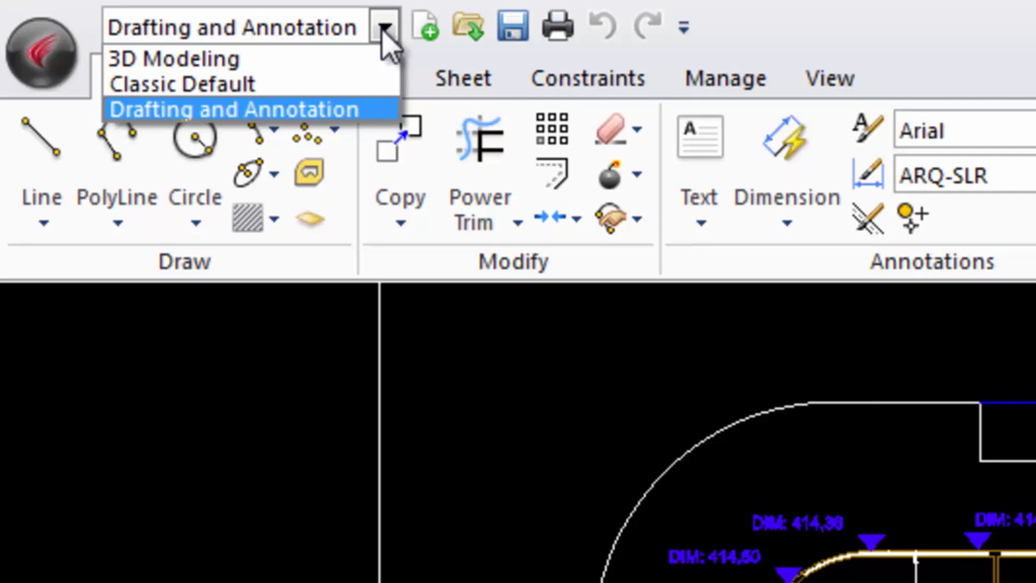
Switch to 3D Modeling, back to Drafting and Annotation, then to Classic Default
click(174, 58)
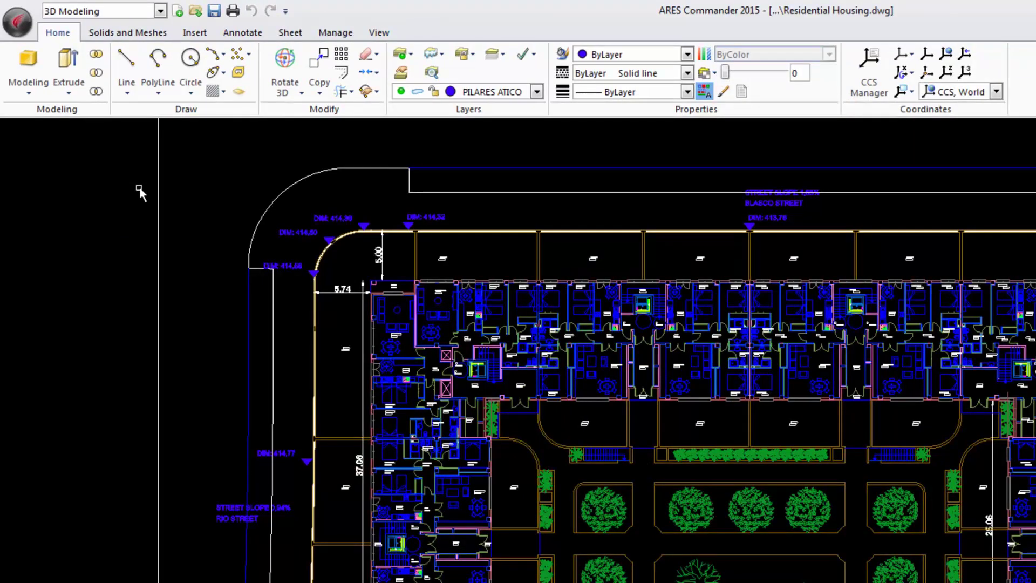
click(160, 11)
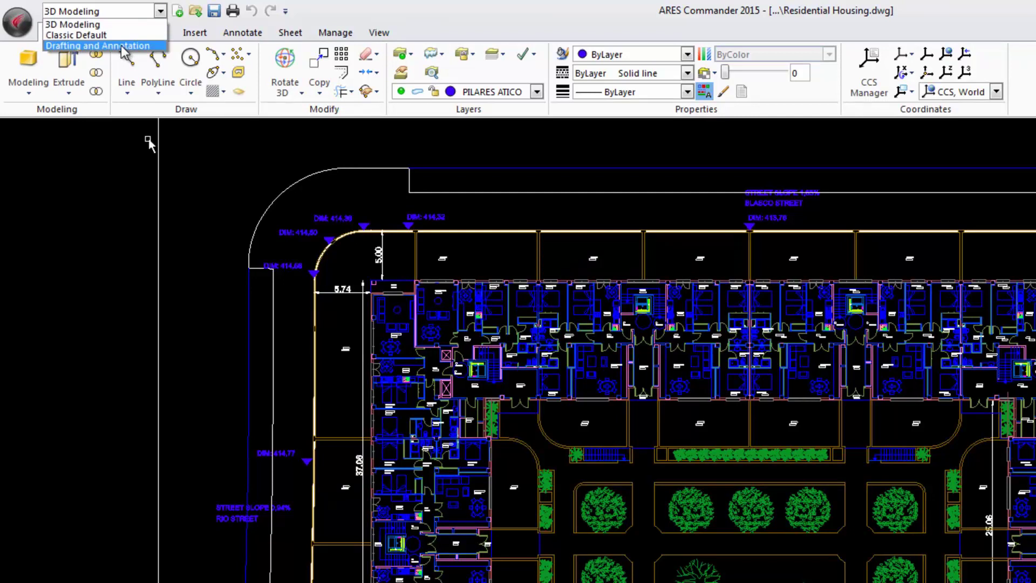
click(121, 46)
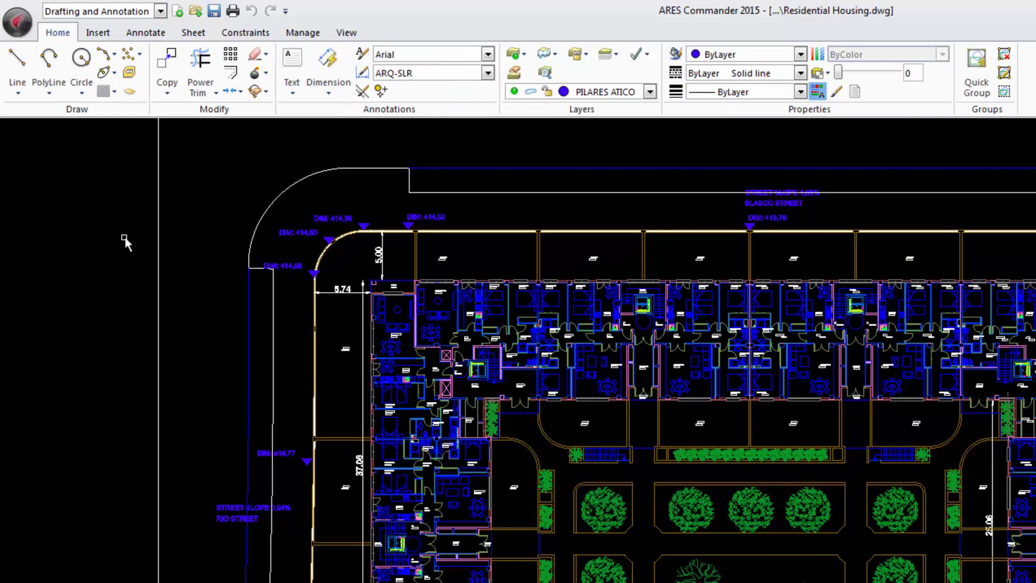
click(161, 10)
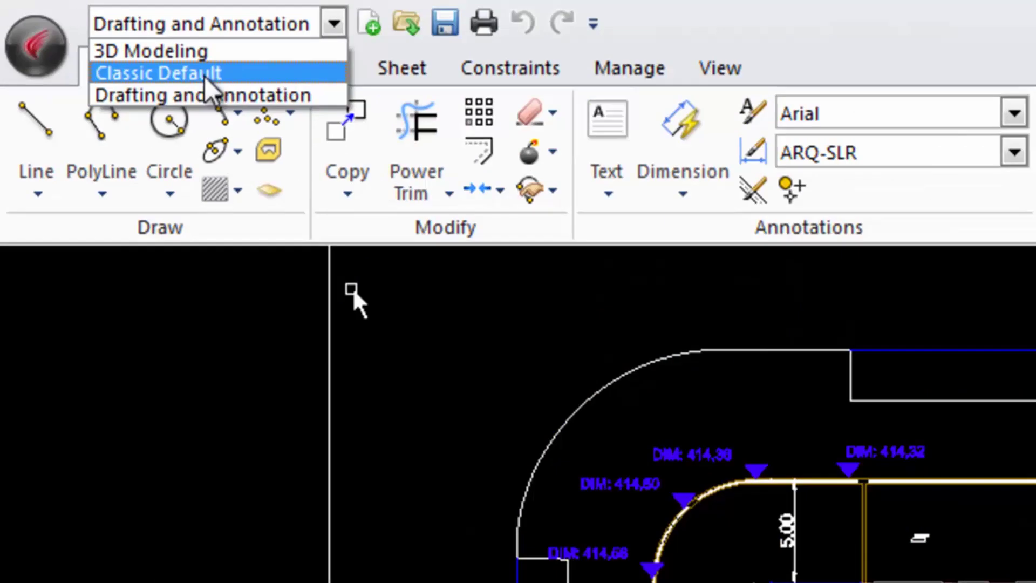
click(227, 75)
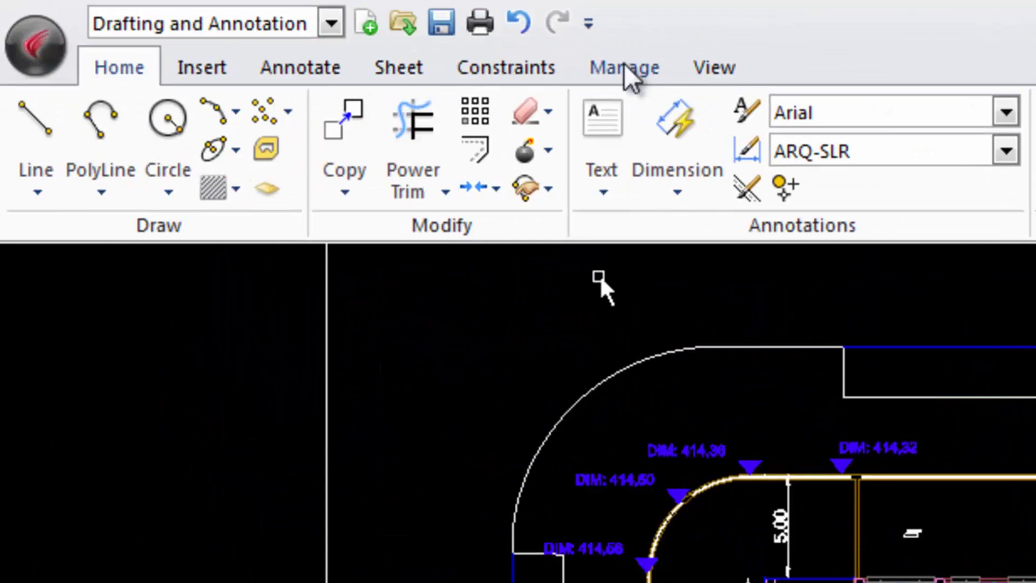
Open the Customize dialog's UI Profiles list via Manage > Interface
click(625, 68)
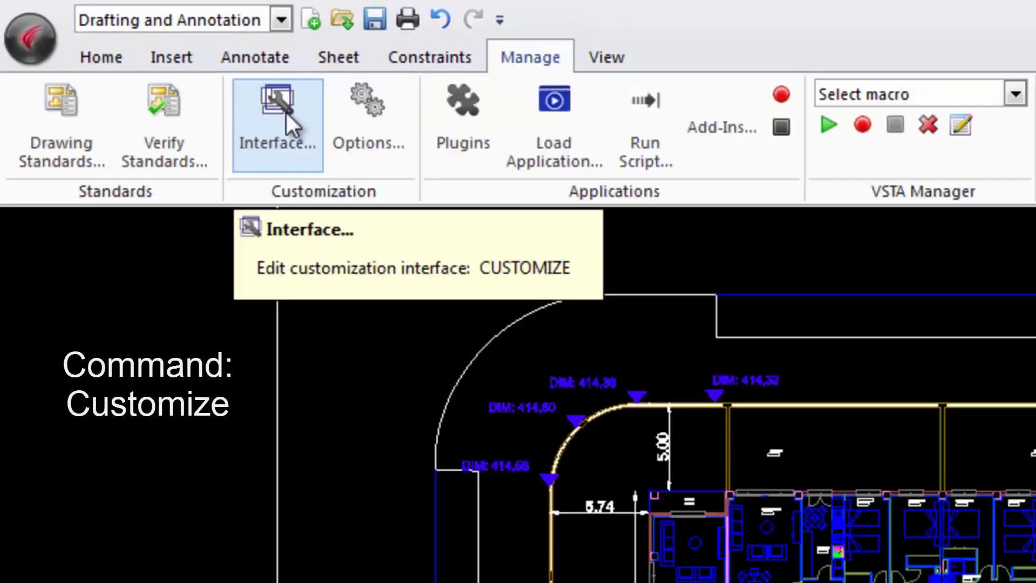
click(327, 133)
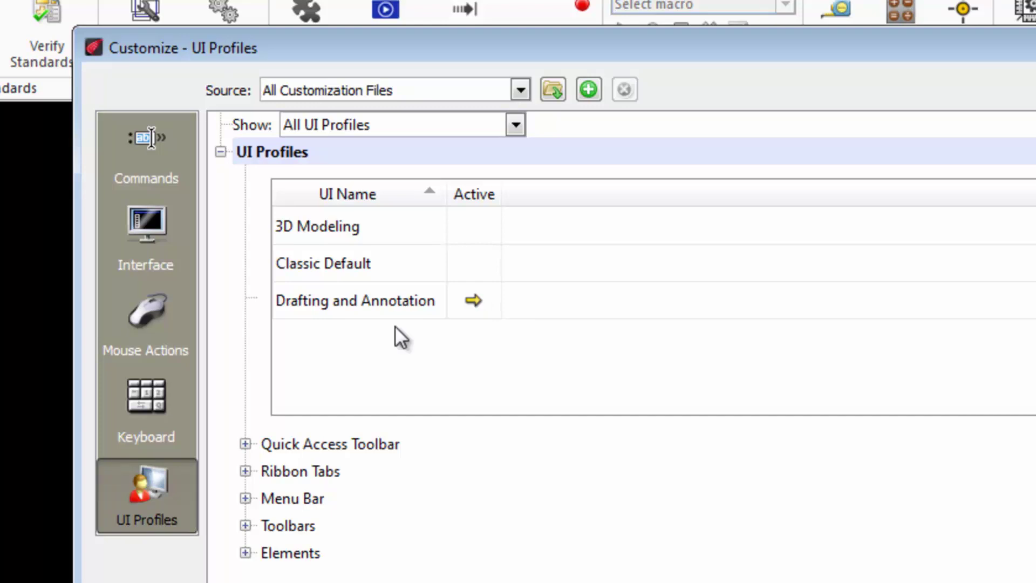
Add a new workspace profile and rename it Structure
click(325, 305)
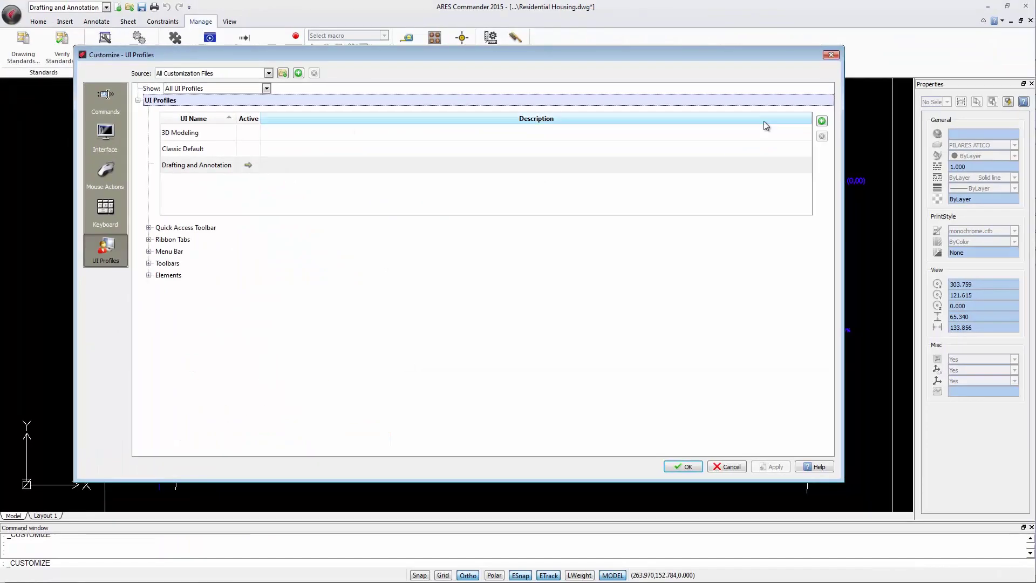
click(822, 120)
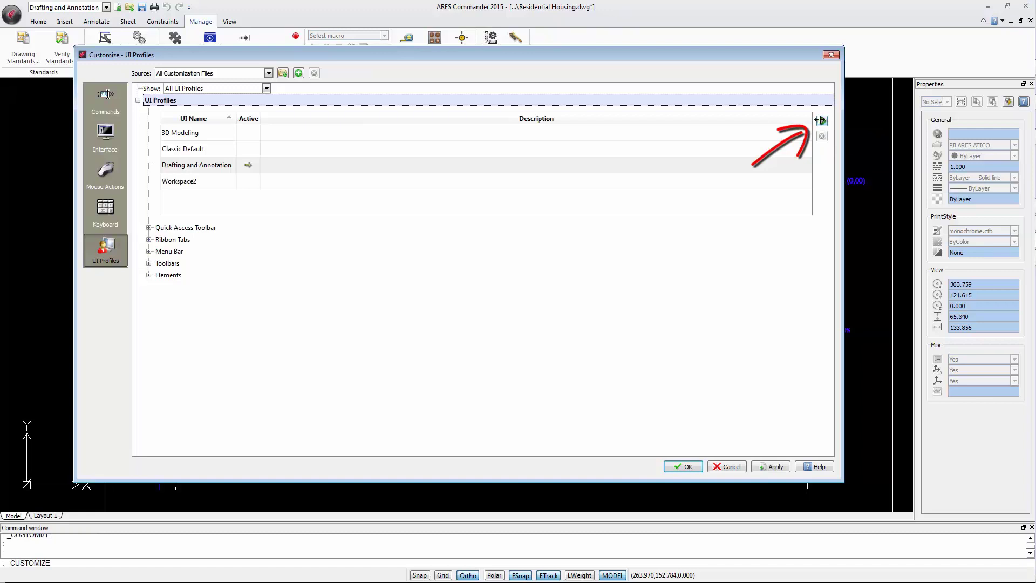
click(204, 185)
right_click(189, 181)
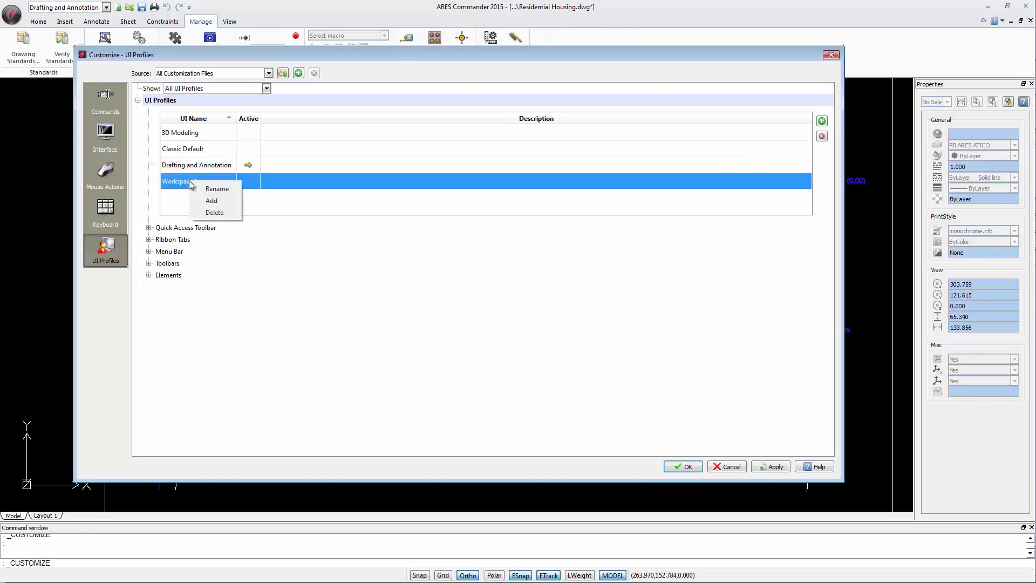
click(217, 189)
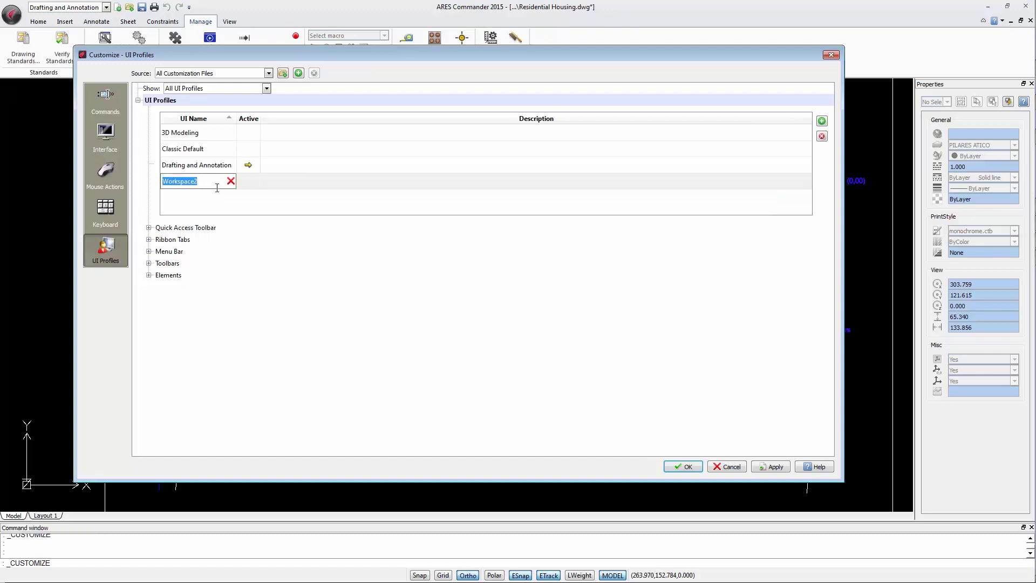
text(Structure)
key(Return)
Add a second workspace profile and rename it Electrical
click(822, 121)
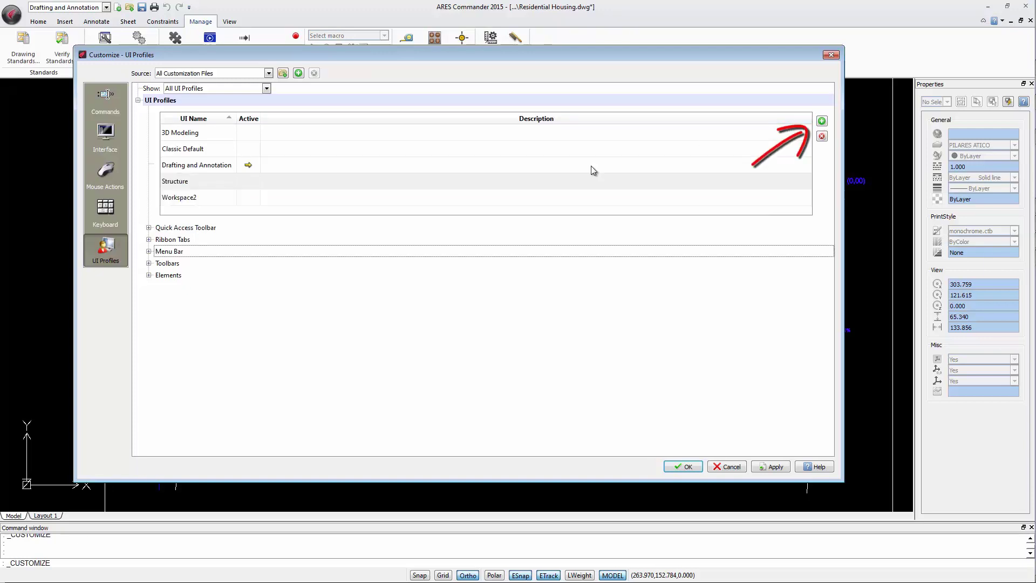
right_click(190, 198)
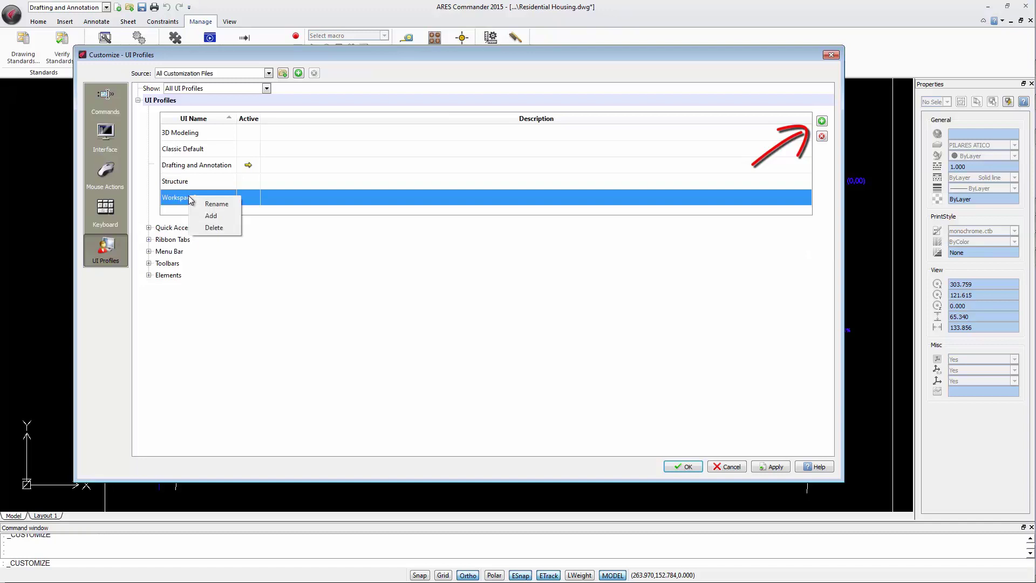
click(216, 204)
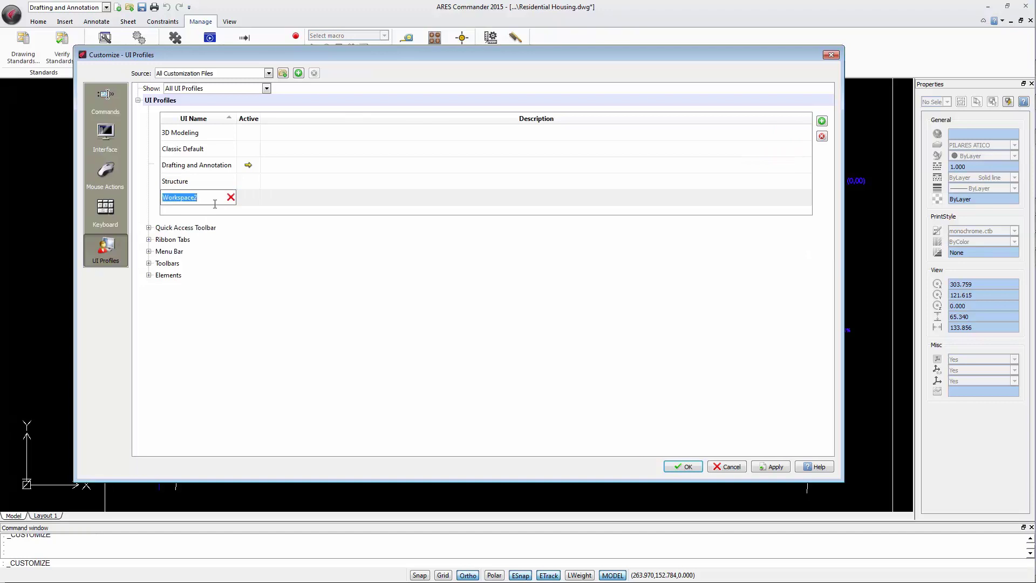
text(Electrical)
click(271, 268)
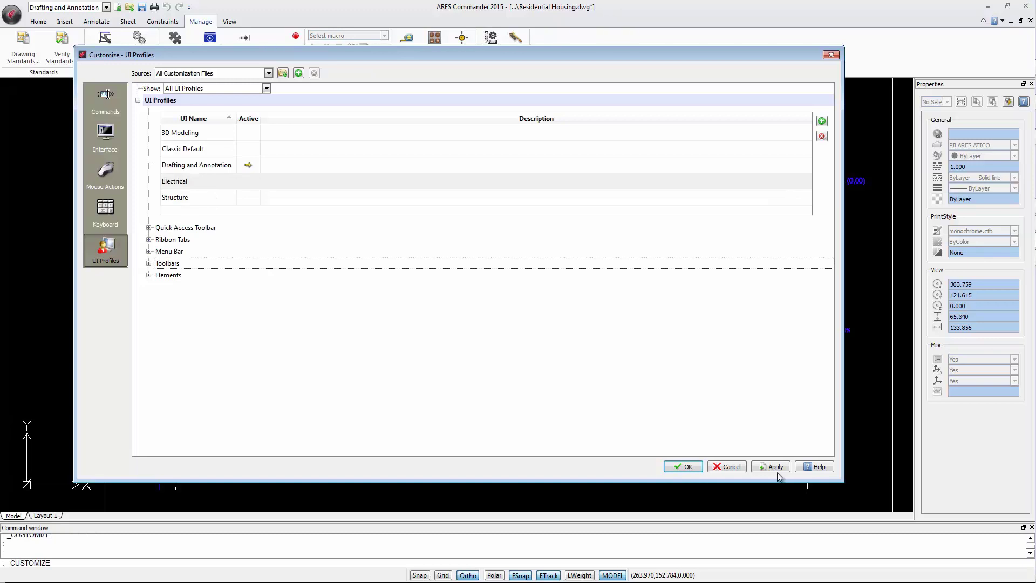
Apply and close the customization, then switch to the Electrical workspace
click(776, 467)
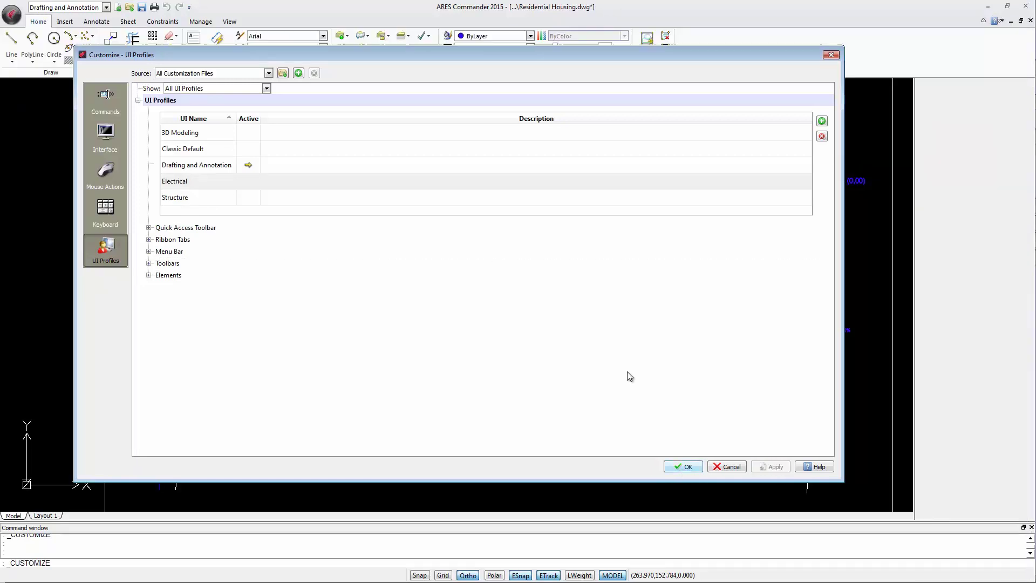
click(684, 467)
click(106, 7)
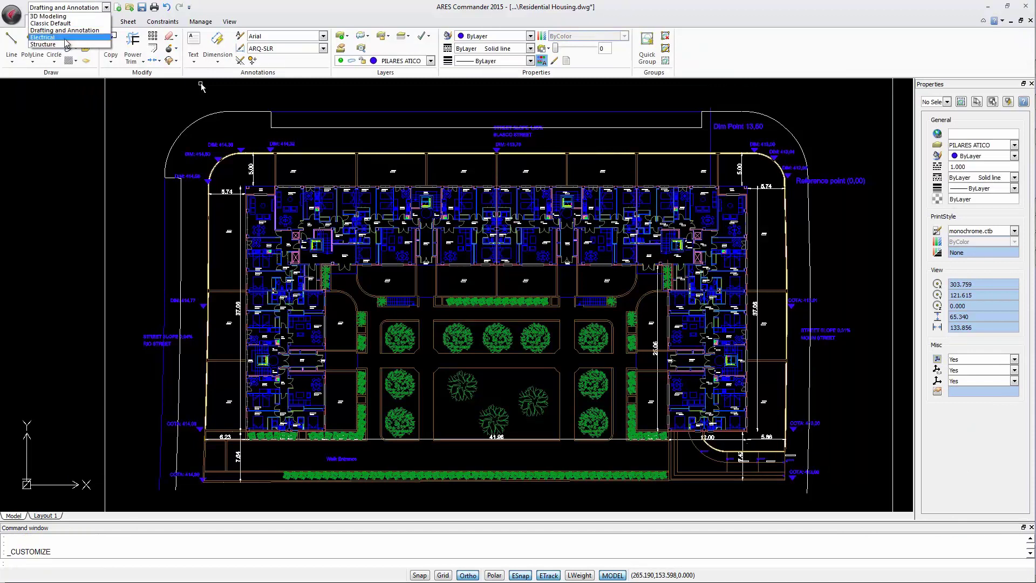
click(65, 38)
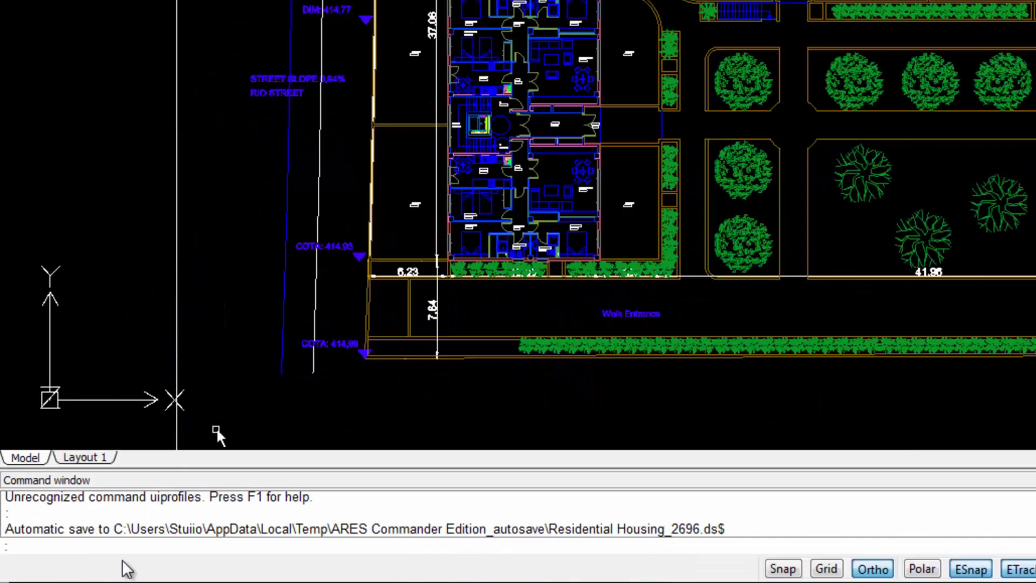
Run UIPROFILE and apply Drafting and Annotation as the active profile
text(UIProfile)
key(Return)
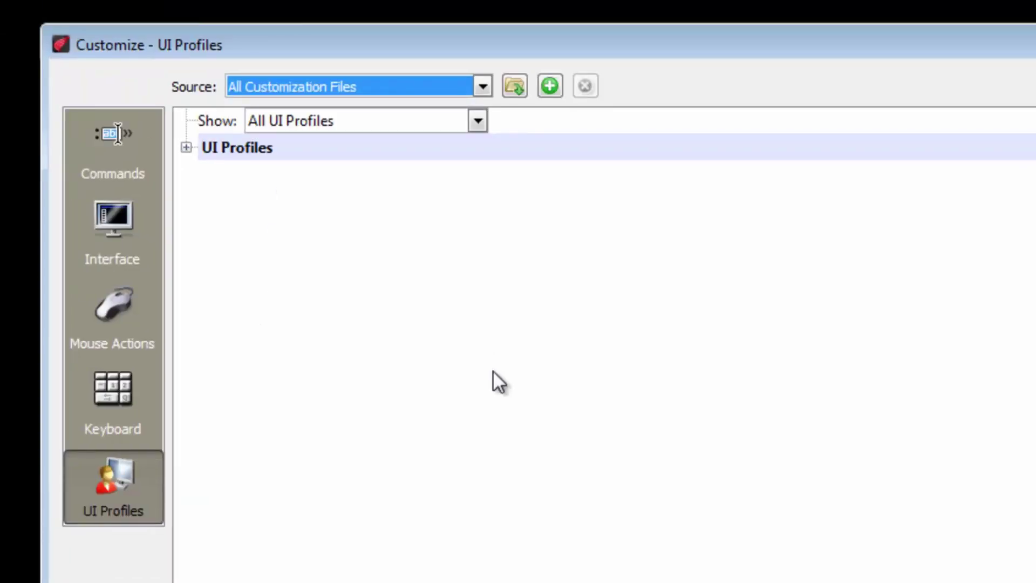
click(186, 147)
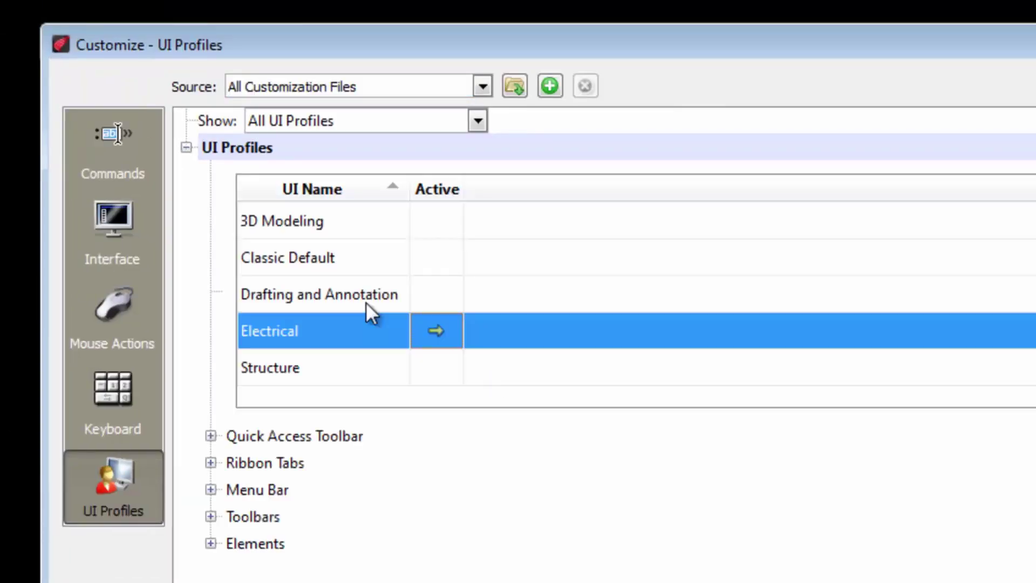
click(434, 293)
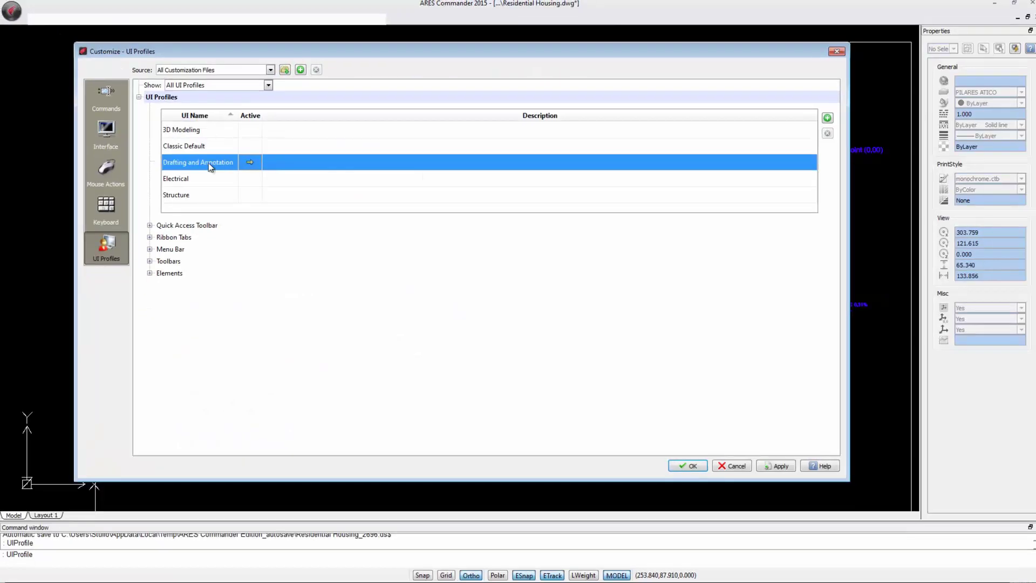
click(780, 465)
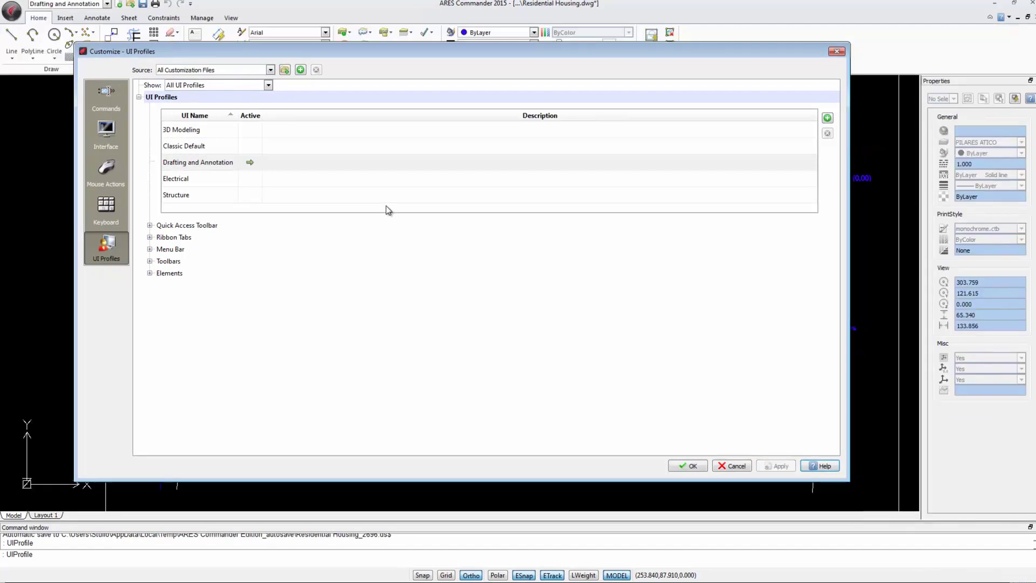
Make Electrical the active profile and apply it
click(252, 248)
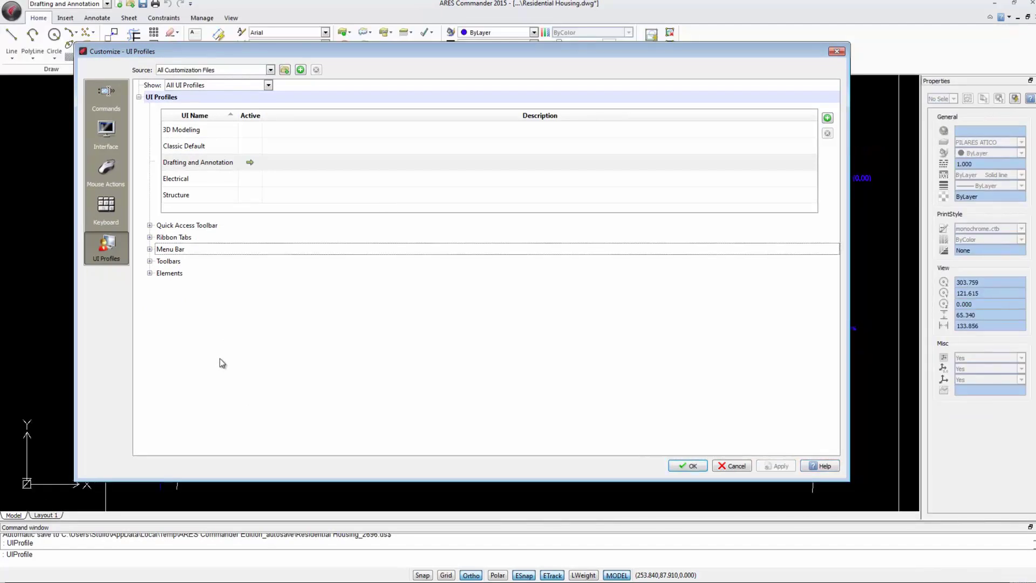
click(251, 182)
click(248, 178)
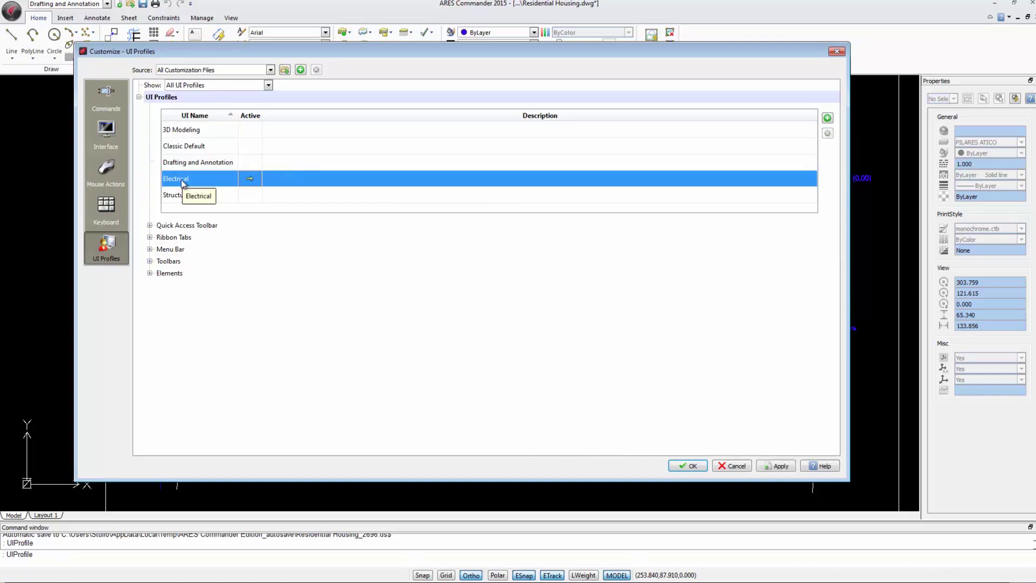
click(775, 465)
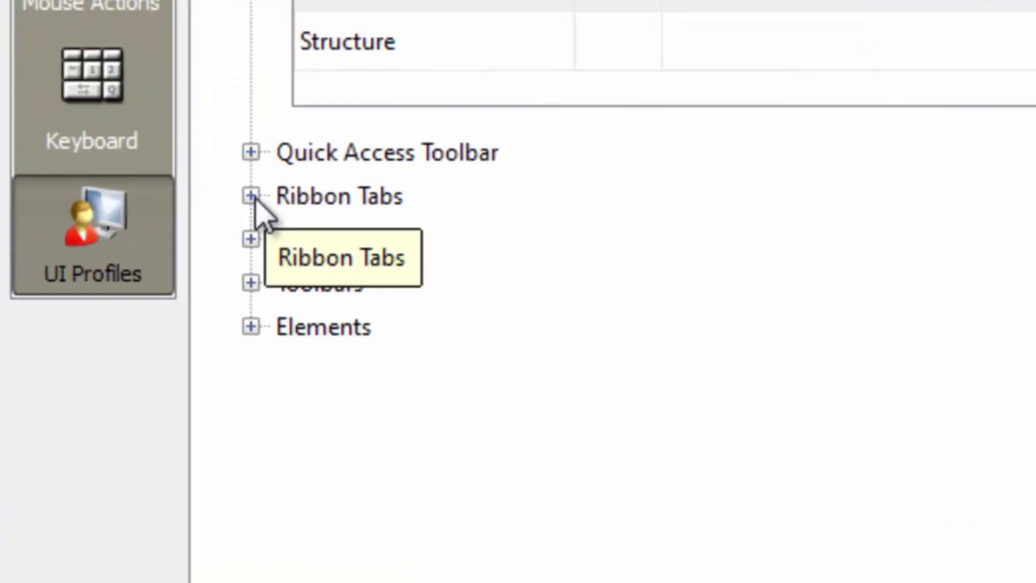
Add Home - 2D, Annotate and Constraints ribbon tabs to the Electrical profile
click(156, 122)
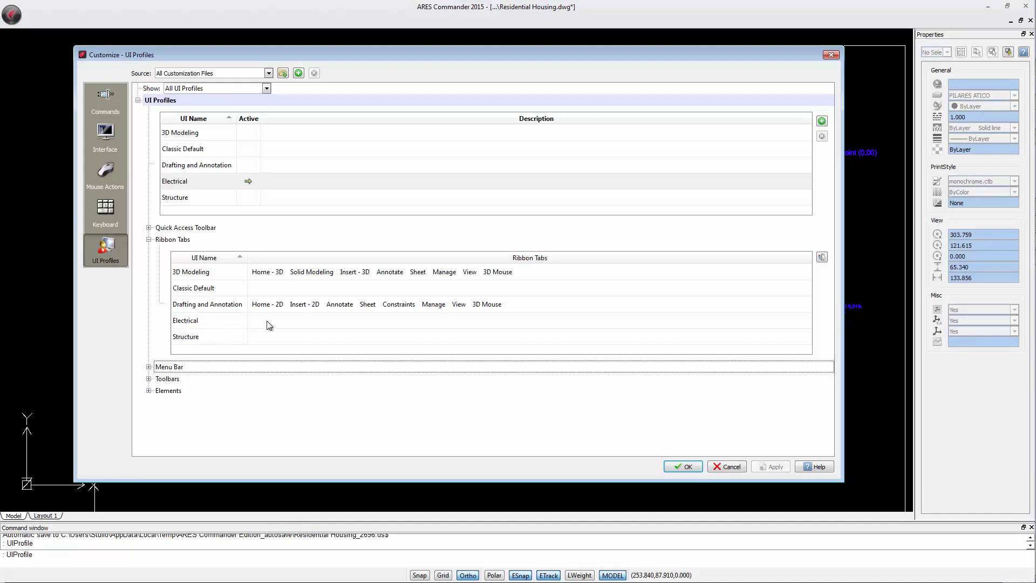
click(456, 314)
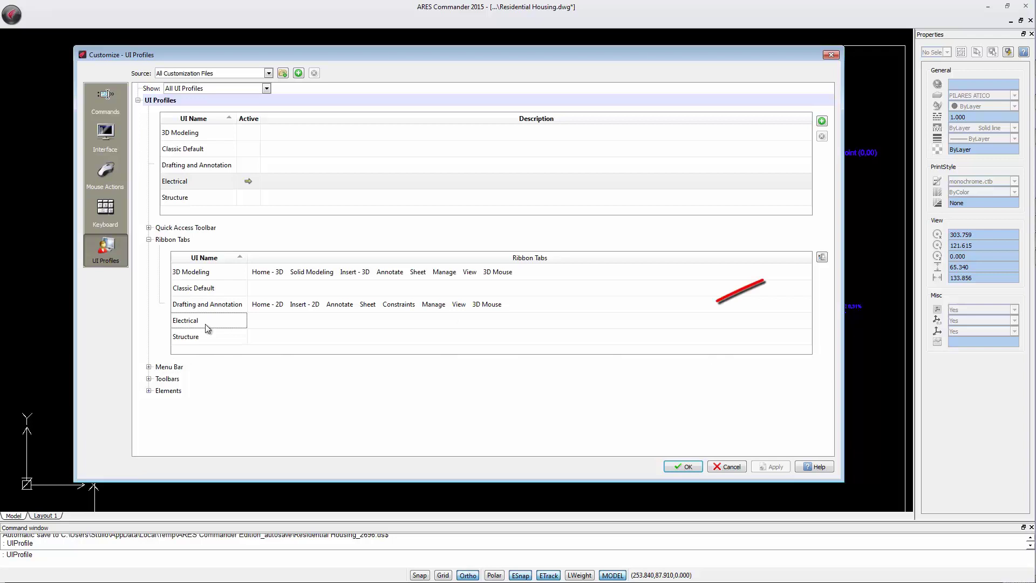
click(822, 258)
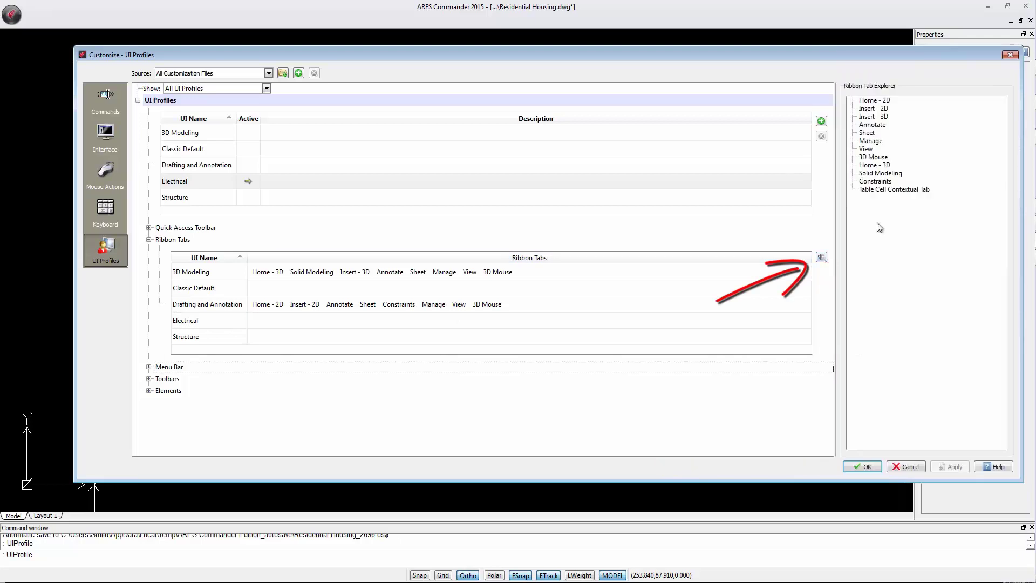
click(883, 105)
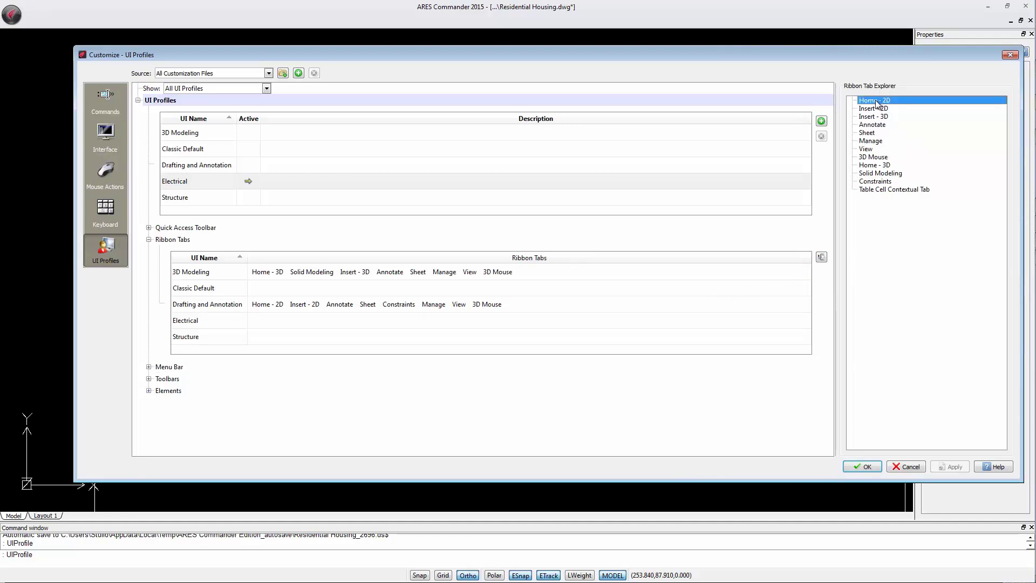
drag(878, 104, 264, 320)
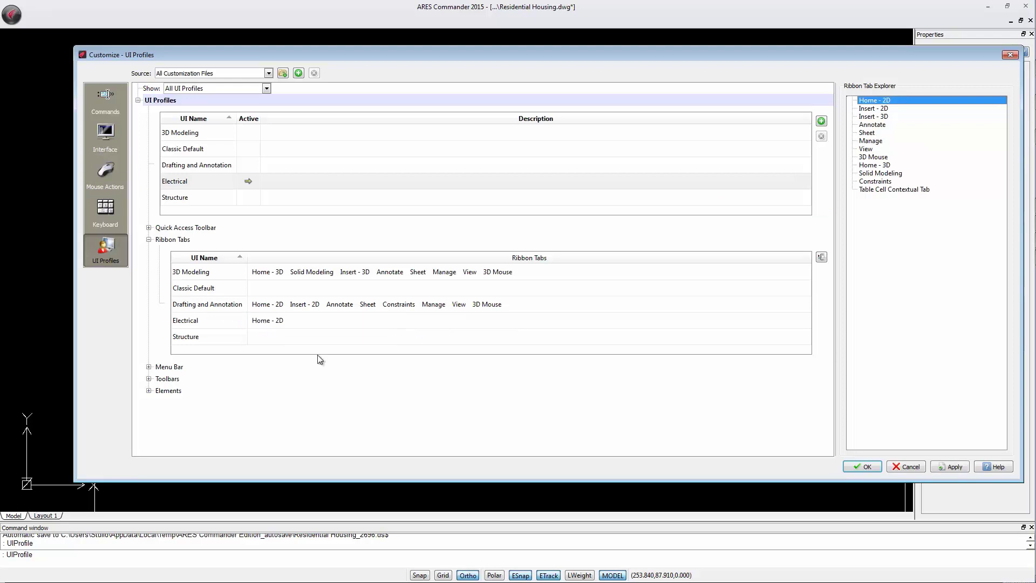
drag(875, 126, 302, 318)
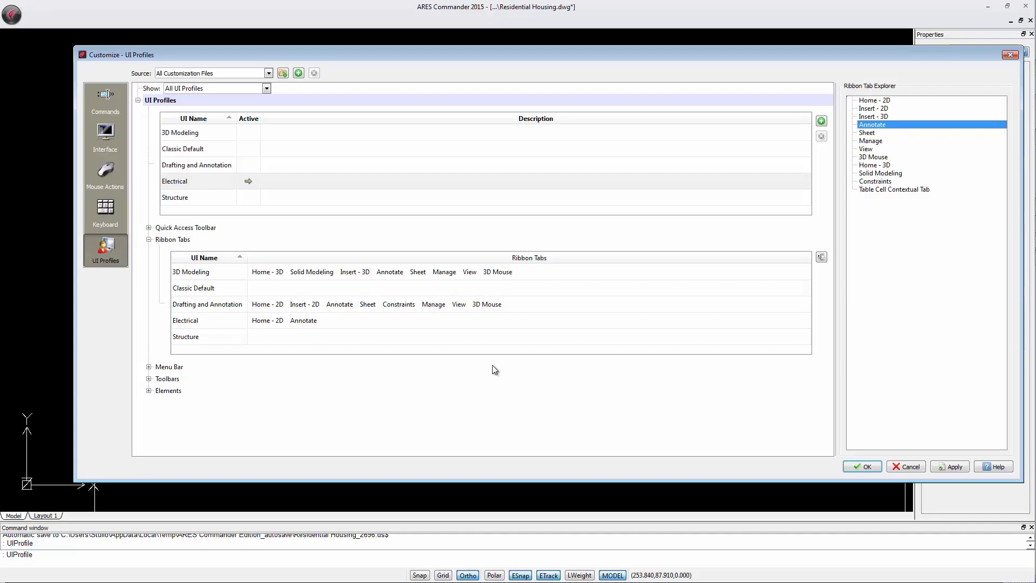
drag(881, 185, 335, 319)
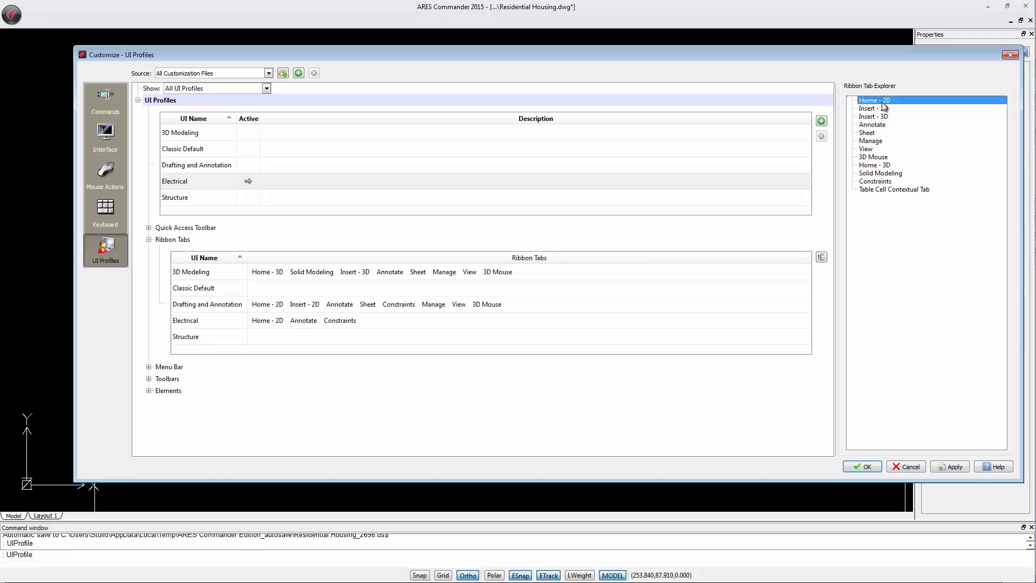
Add Home - 2D and Insert - 2D ribbon tabs to the Structure profile
drag(884, 107, 267, 335)
drag(870, 108, 297, 337)
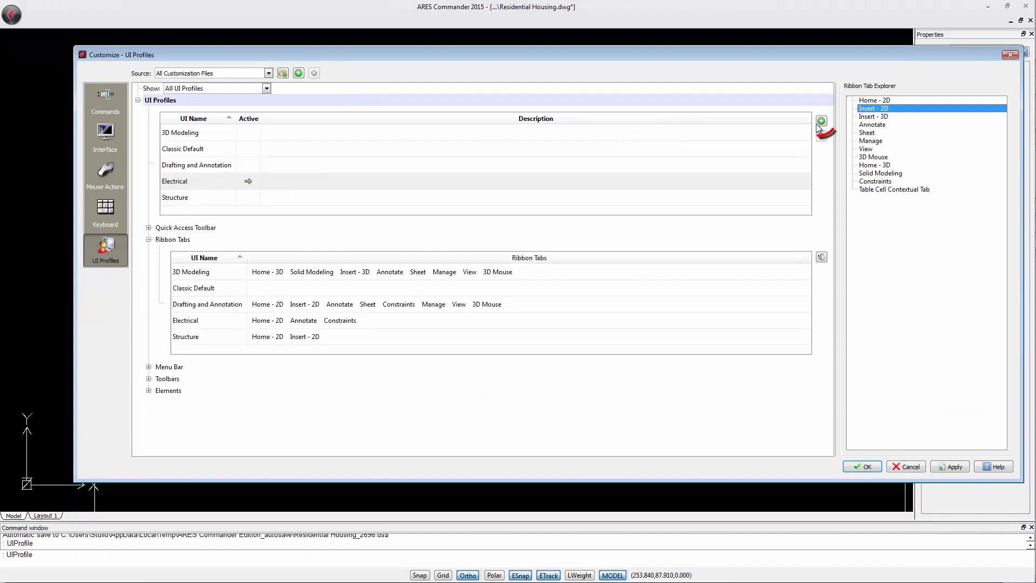
click(191, 275)
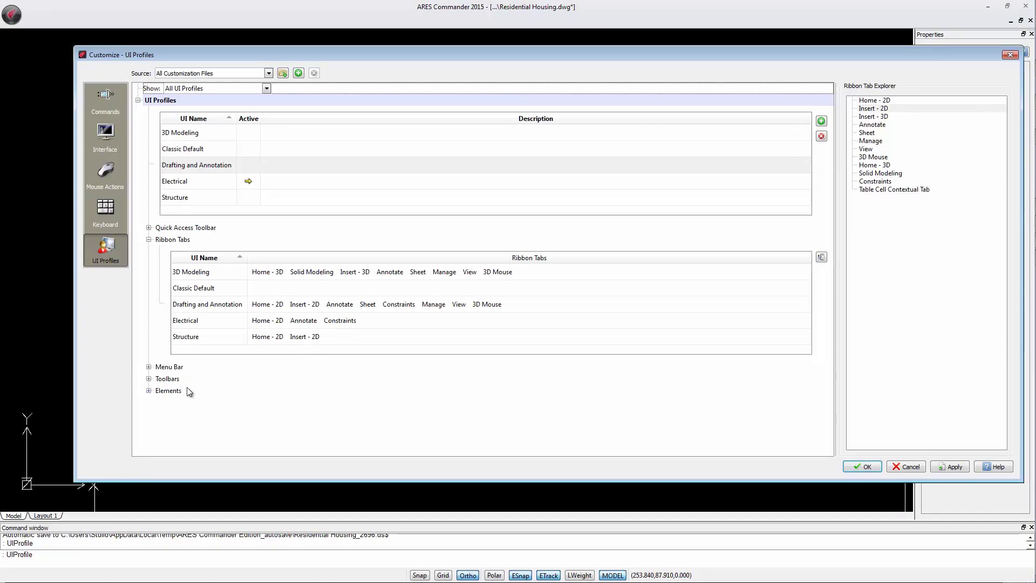
Add the File menu to Electrical and the Dimension menu to Structure, then apply
click(149, 367)
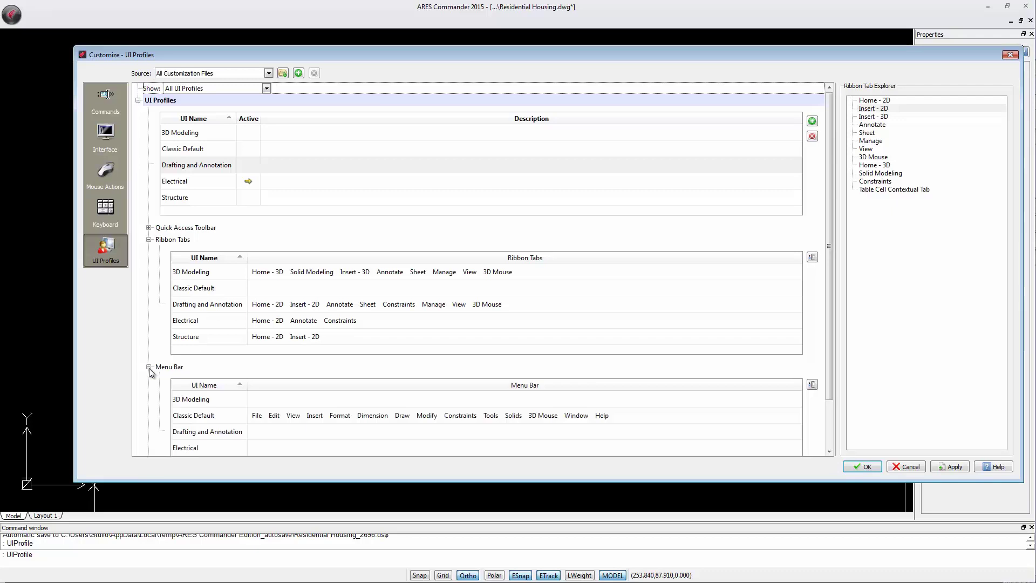
scroll(161, 386, down, 1)
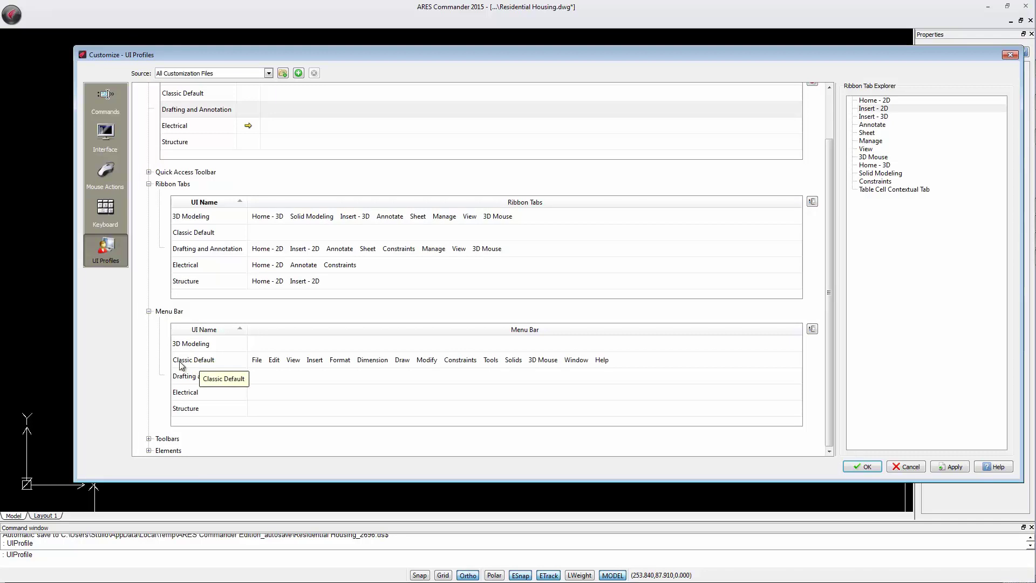
click(812, 329)
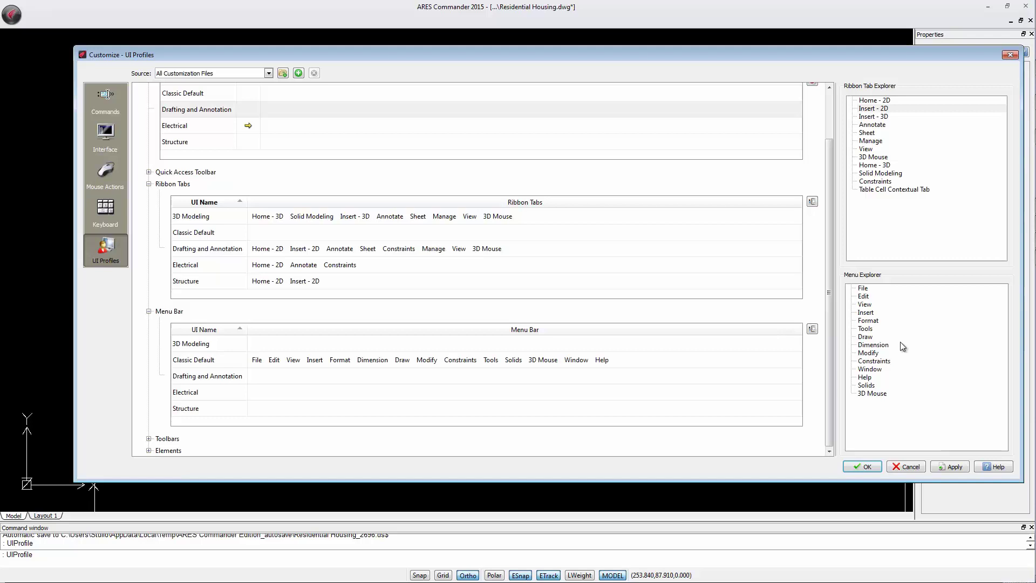
drag(862, 288, 255, 392)
drag(873, 345, 256, 410)
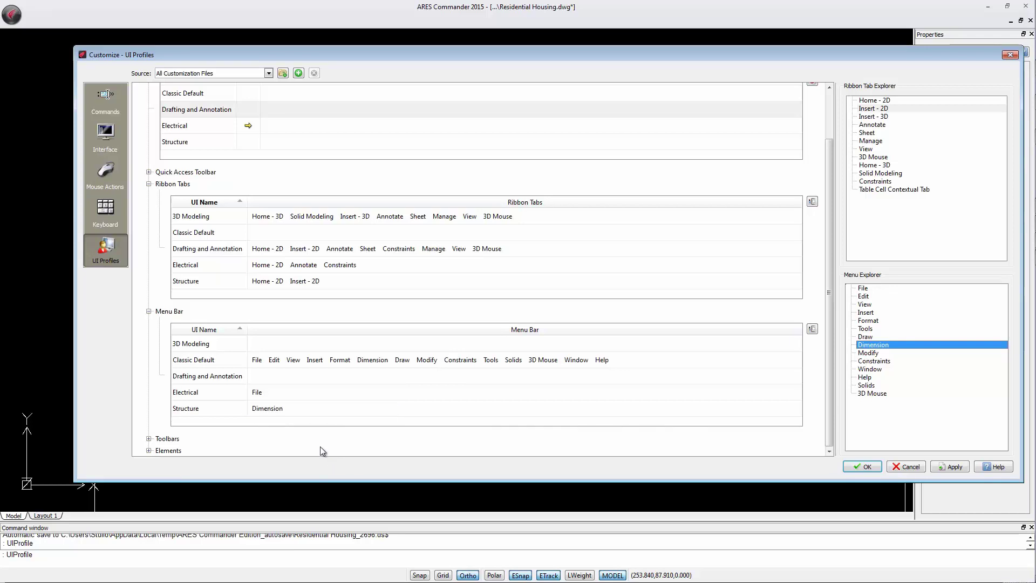
key(alt+a)
click(149, 452)
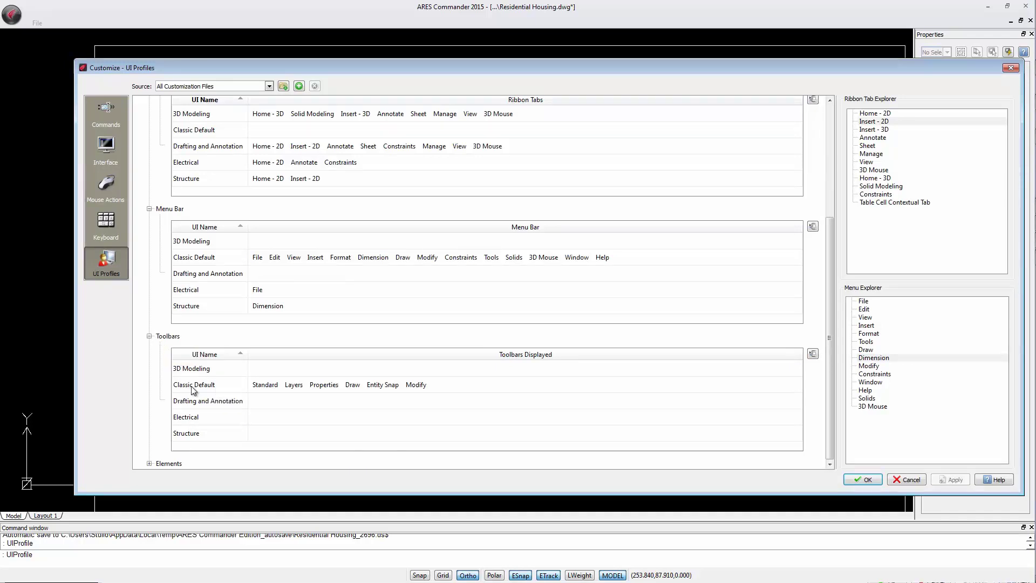
Check the Parameters element in the Electrical and Structure rows of the Elements table
click(149, 463)
scroll(174, 361, down, 3)
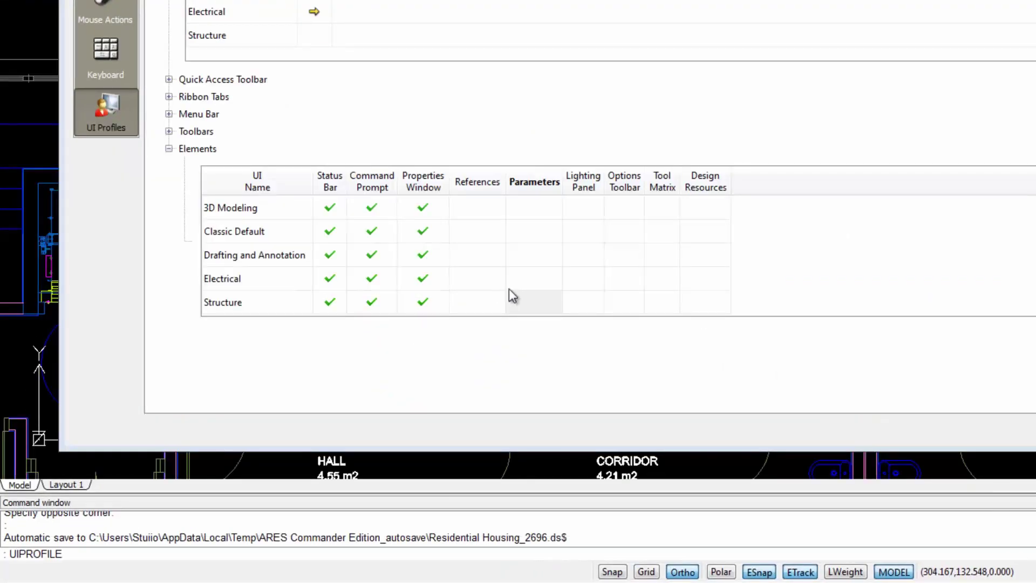
click(539, 280)
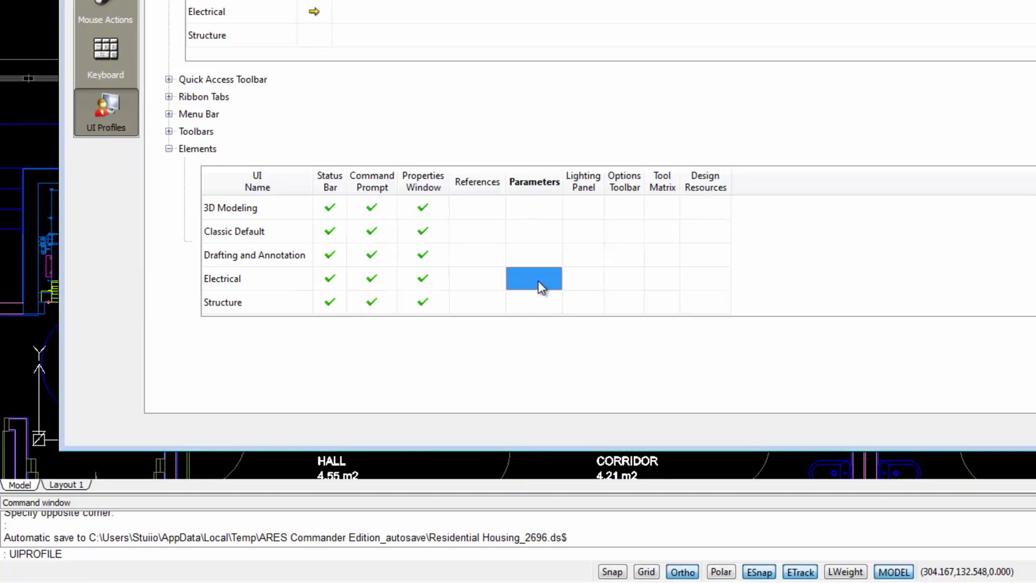
click(534, 305)
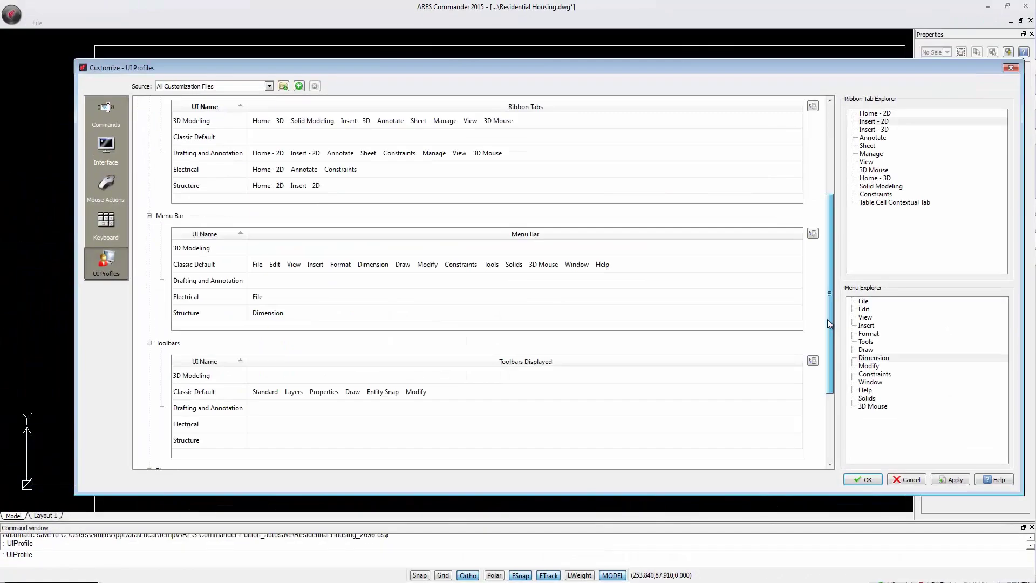
scroll(829, 322, up, 5)
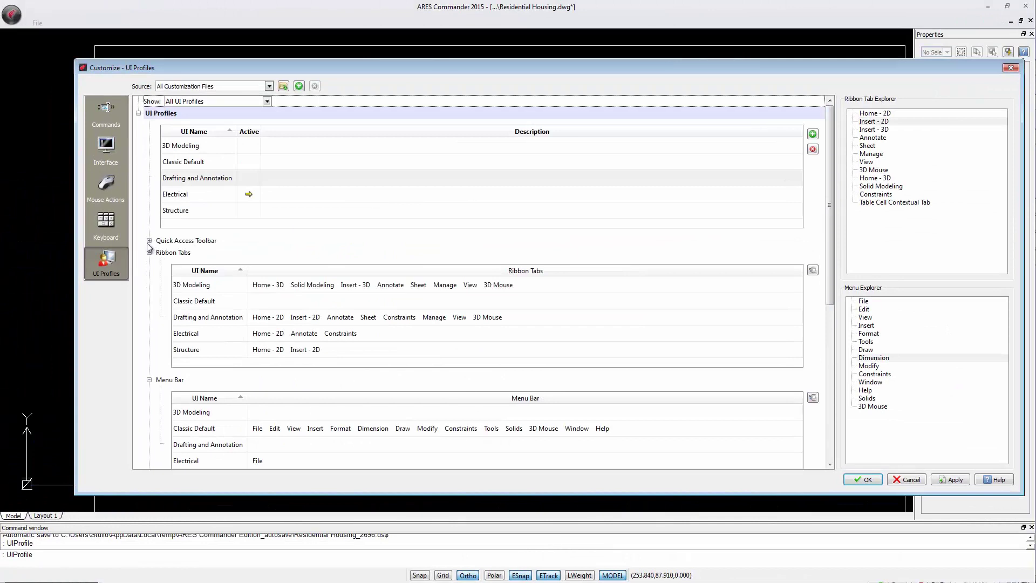
Assign the Quick Access Toolbar to Electrical and Structure, then save with OK
click(149, 241)
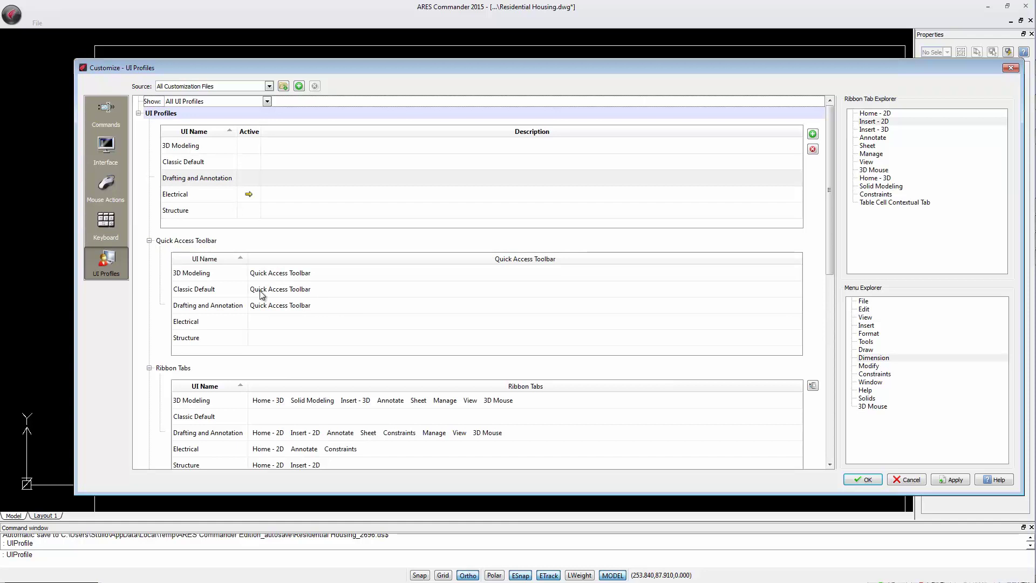
click(277, 322)
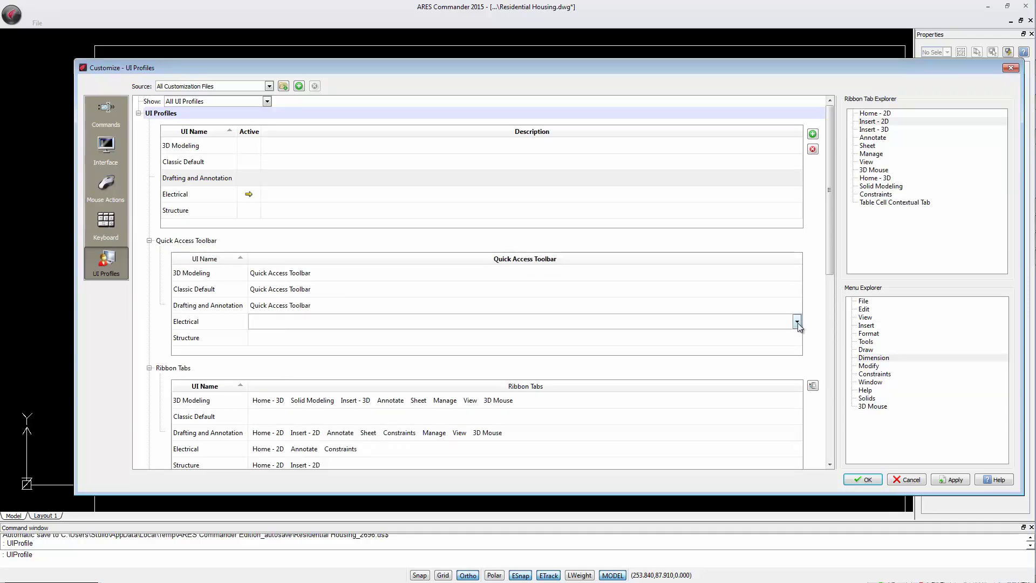
click(796, 321)
click(274, 335)
click(293, 338)
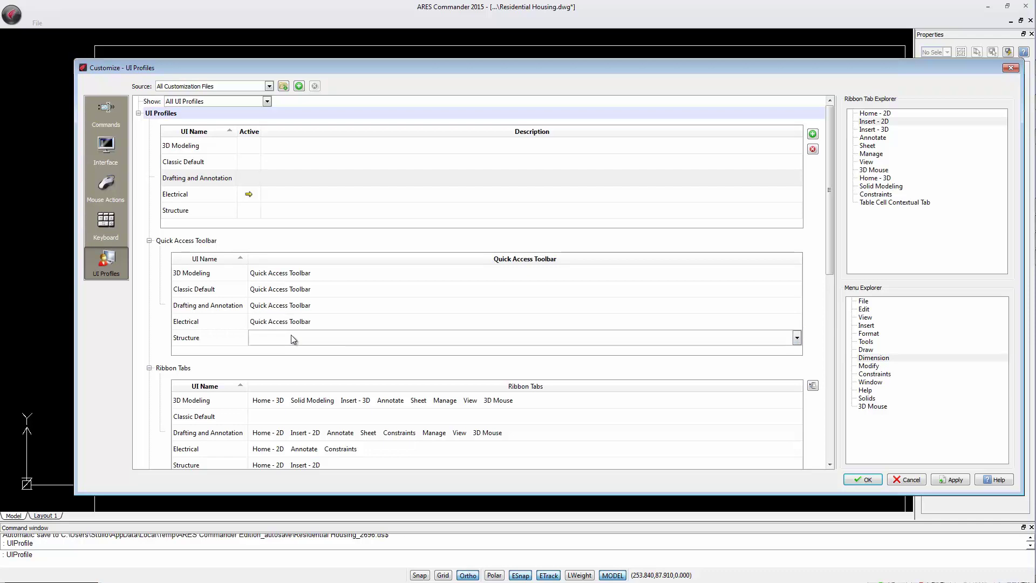
click(515, 344)
click(313, 350)
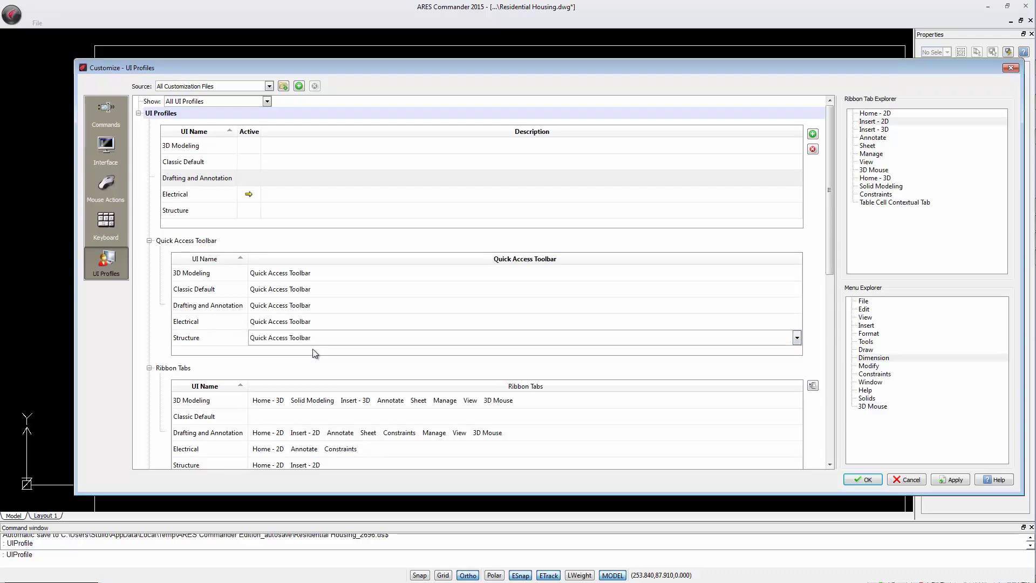
click(872, 478)
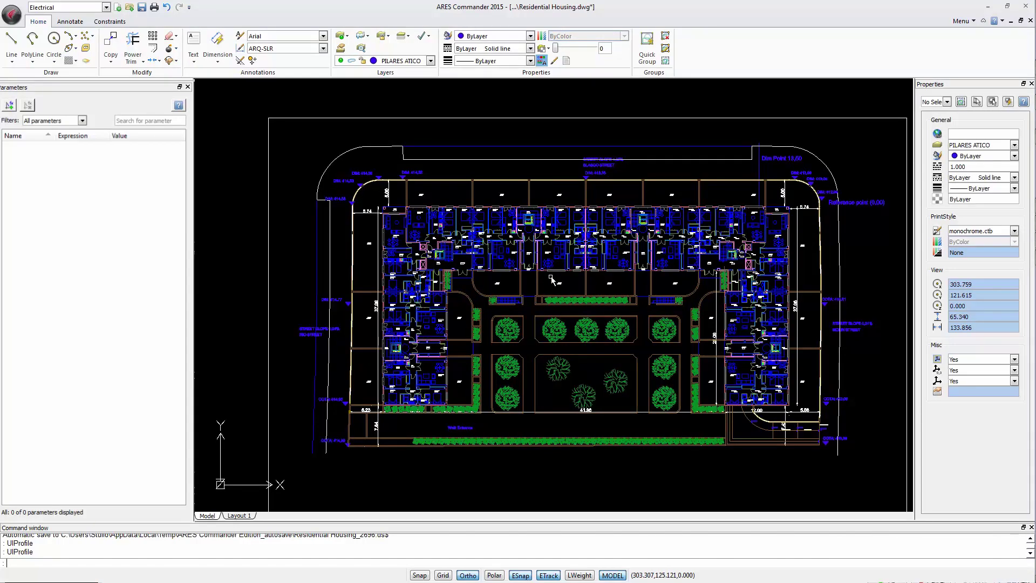
Reopen the Customize dialog on UI Profiles with the UIPROFILE command
text(uiprofile)
key(Return)
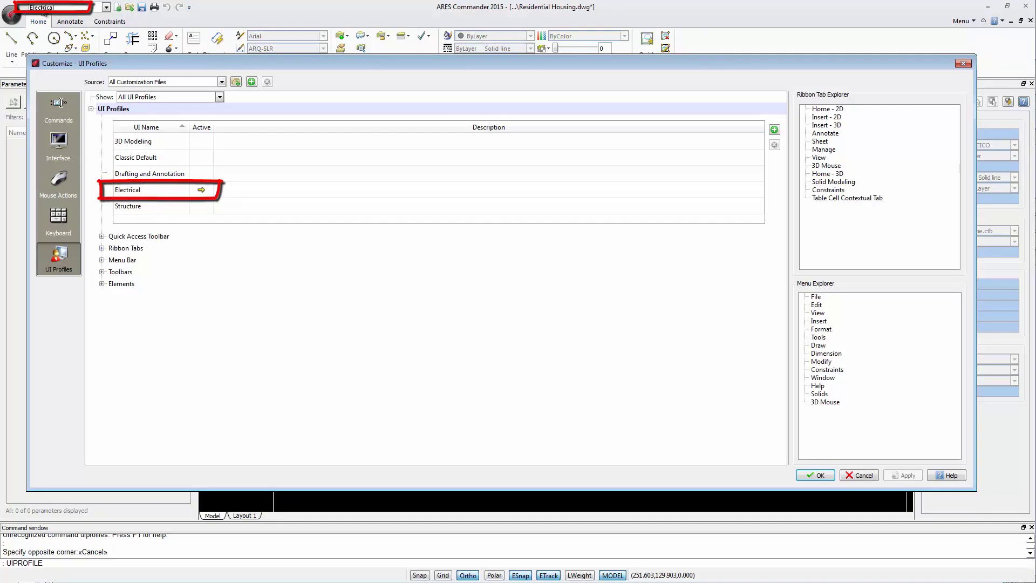
Expand the Quick Access Toolbar, Ribbon Tabs, Menu Bar, Toolbars and Elements sections, then move the dialog to reveal the Parameters palette
click(101, 237)
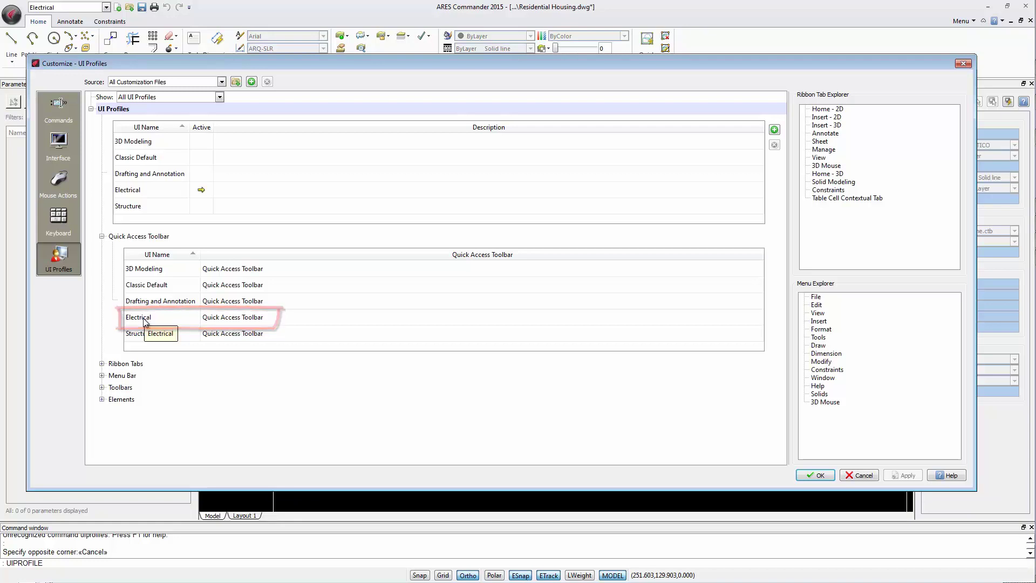
click(102, 364)
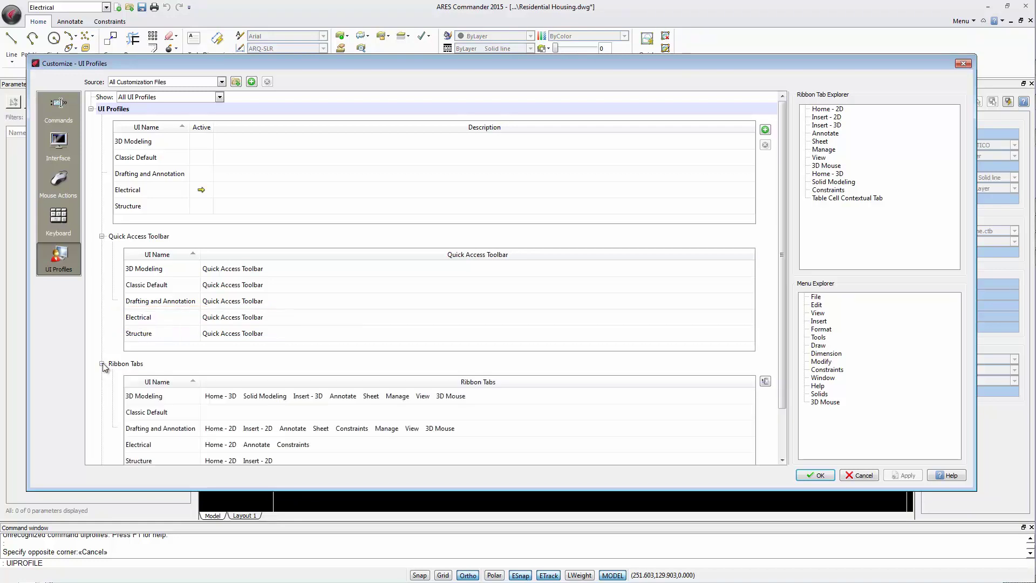
scroll(270, 372, down, 1)
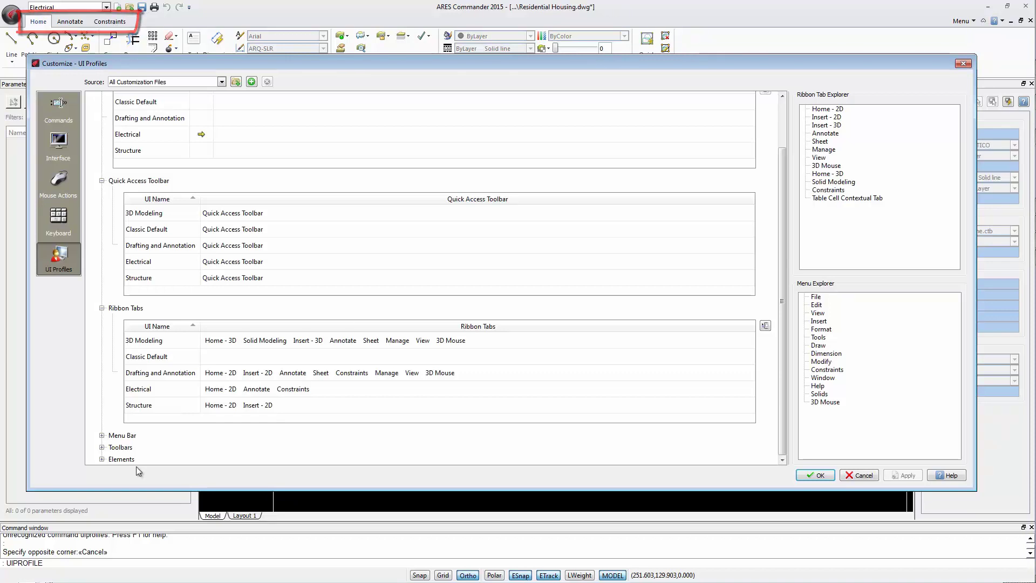
click(102, 436)
scroll(179, 410, down, 3)
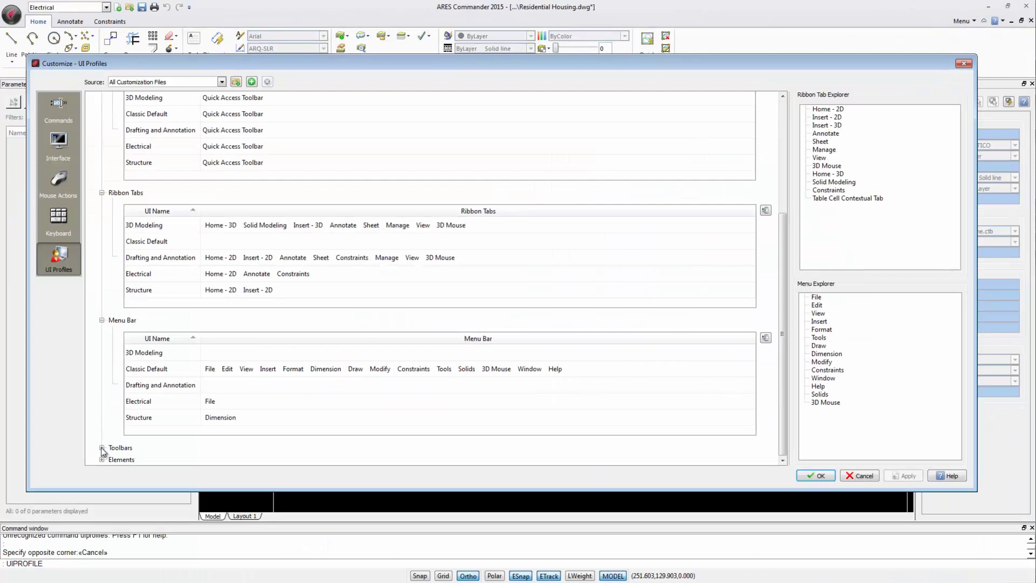
click(101, 447)
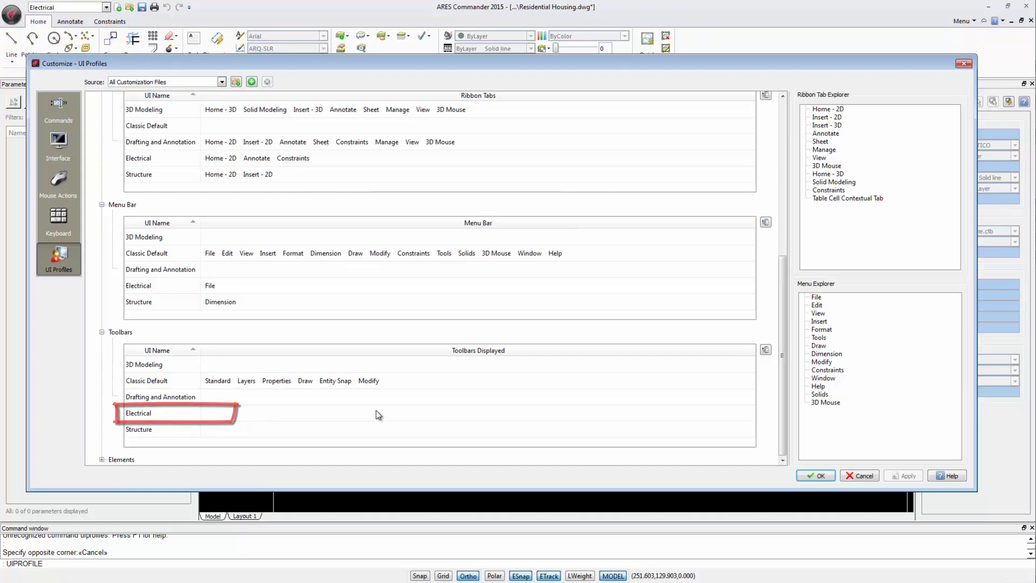
click(102, 460)
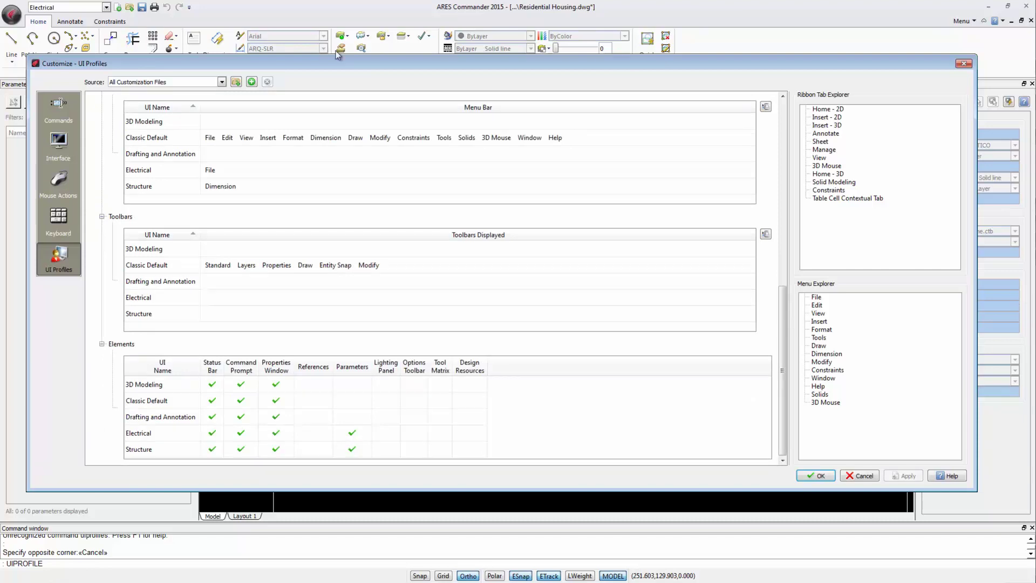
drag(334, 64, 526, 110)
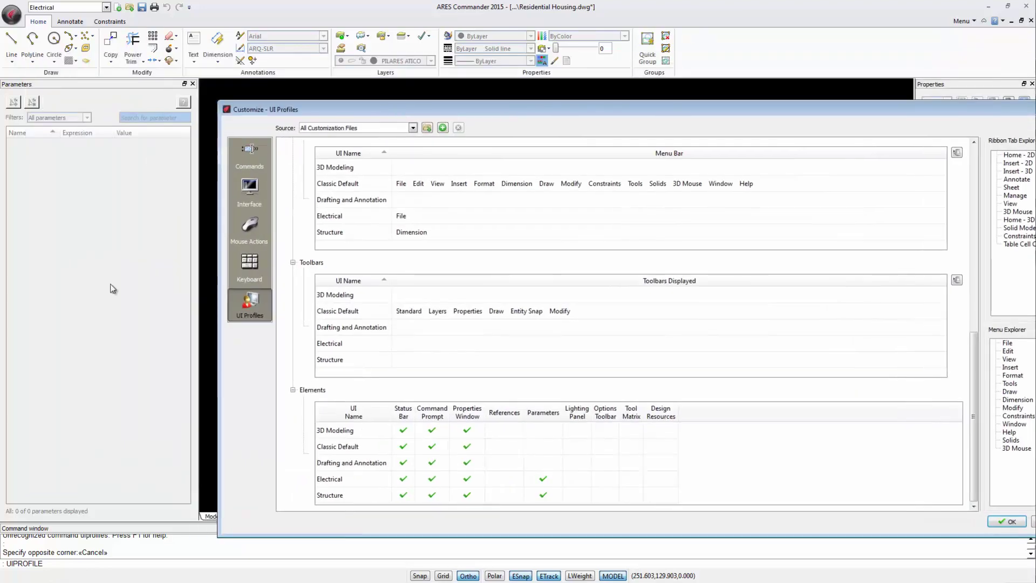
Move the Customize dialog back into place and cancel it without changes
drag(390, 112, 234, 53)
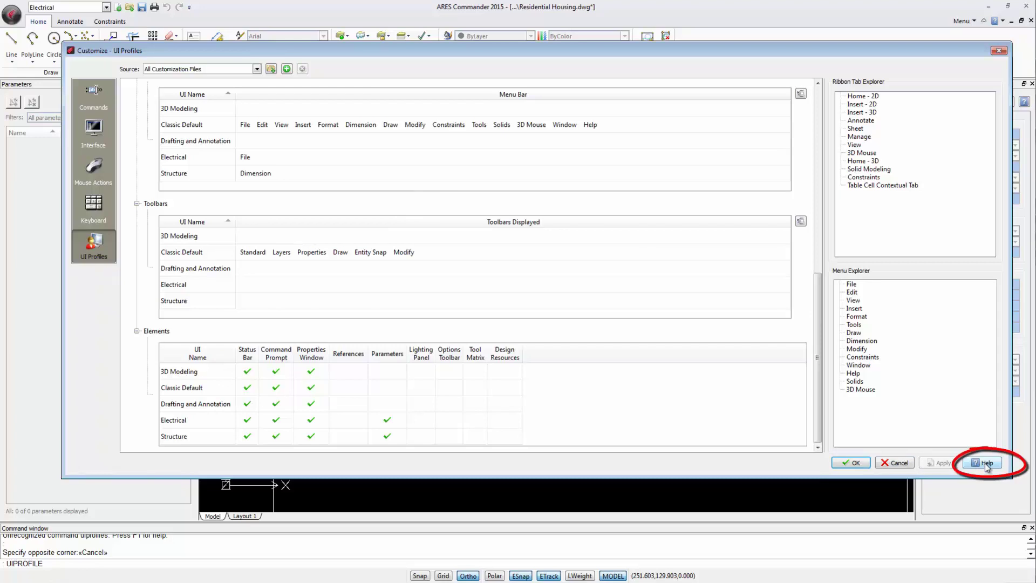
click(896, 463)
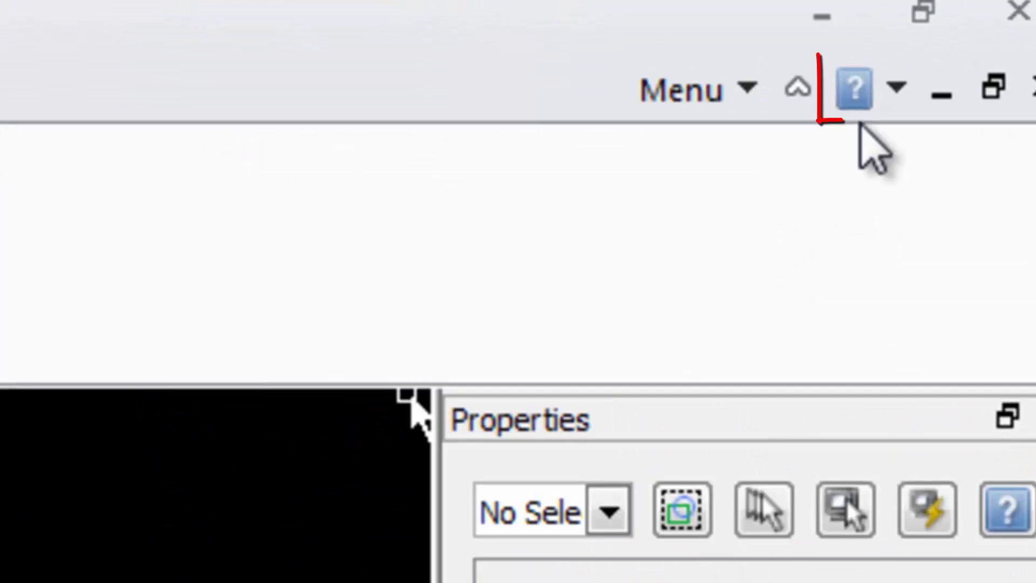